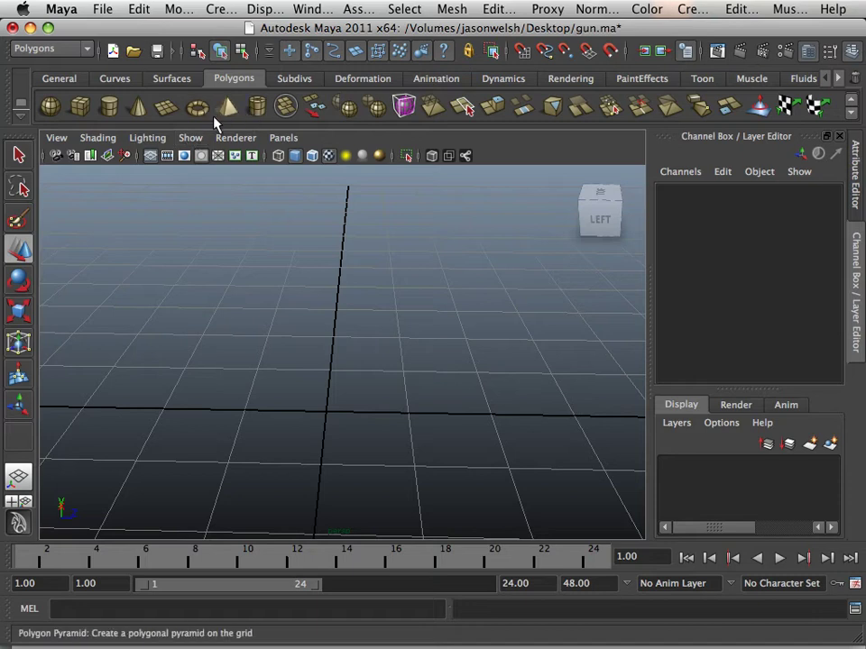
Create a polygon cube on the grid at the origin
{"action": "left_click_drag", "start_coordinate": [218, 394], "coordinate": [211, 351], "text": "alt"}
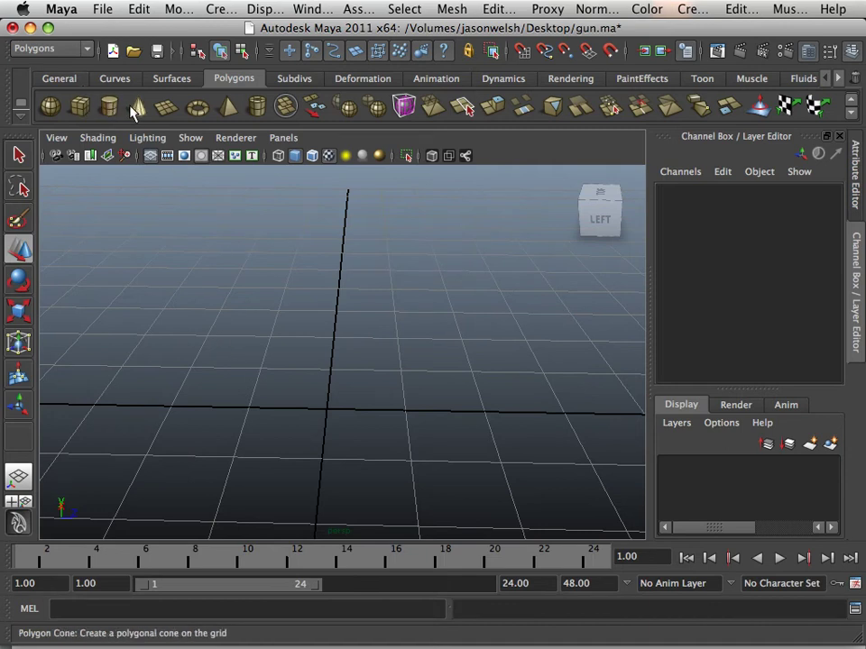
{"action": "left_click", "coordinate": [79, 106]}
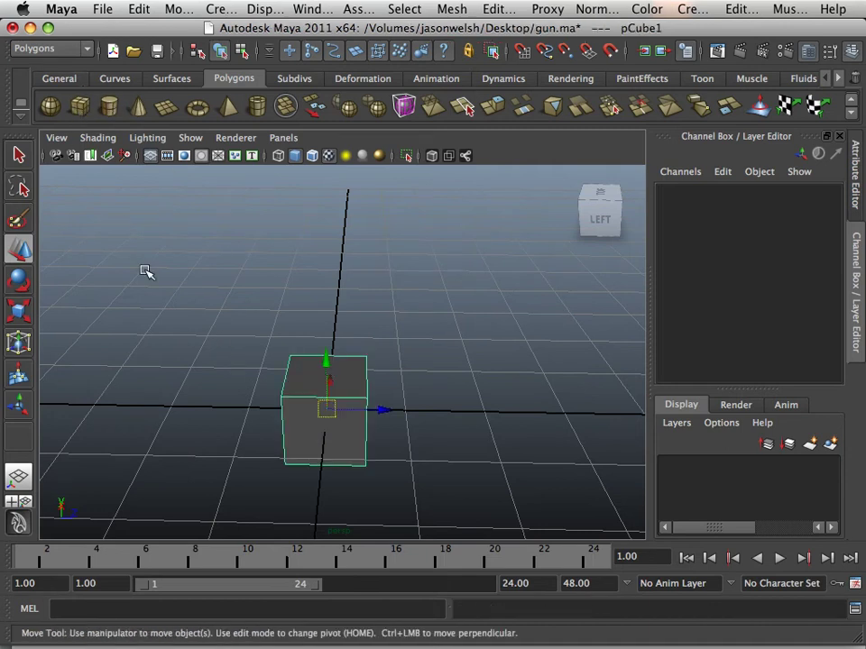
{"action": "left_click_drag", "start_coordinate": [203, 445], "coordinate": [206, 421], "text": "alt"}
{"action": "right_click_drag", "start_coordinate": [206, 421], "coordinate": [425, 512], "text": "alt"}
{"action": "middle_click_drag", "start_coordinate": [424, 512], "coordinate": [271, 340], "text": "alt"}
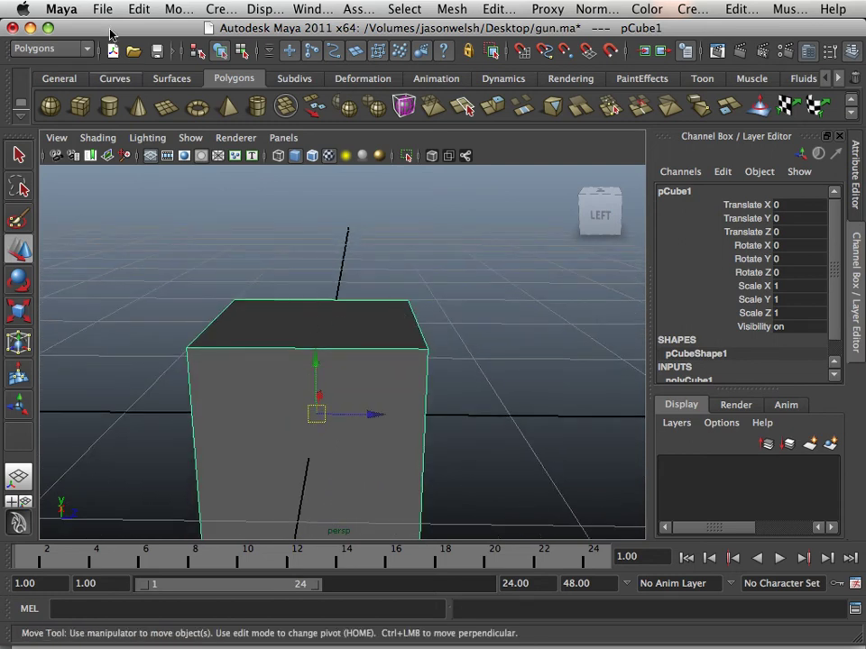
Expand the cube's polyCube1 construction inputs to show its dimension and subdivision settings
{"action": "scroll", "coordinate": [715, 334], "scroll_direction": "down", "scroll_amount": 1}
{"action": "scroll", "coordinate": [708, 334], "scroll_direction": "down", "scroll_amount": 1}
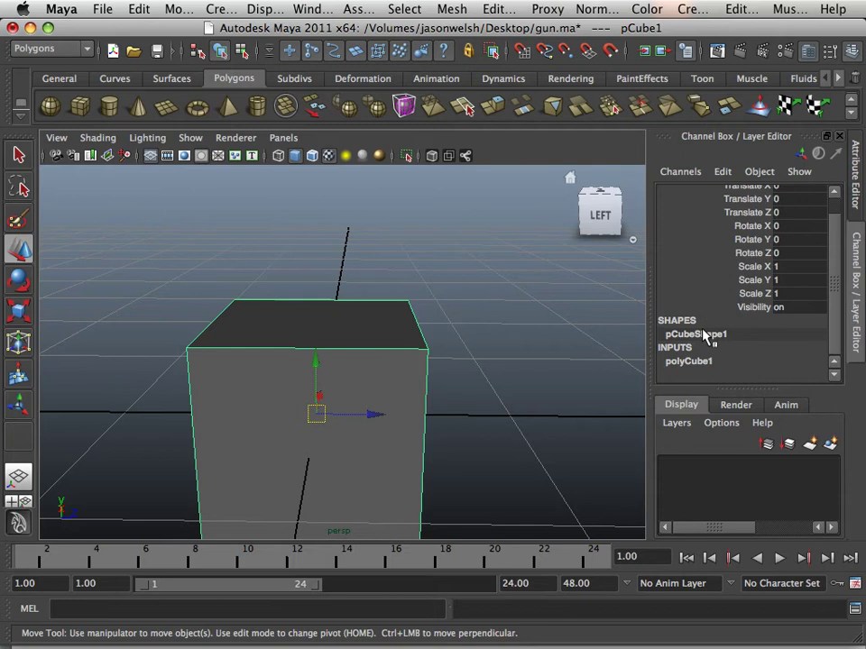
{"action": "left_click", "coordinate": [687, 362]}
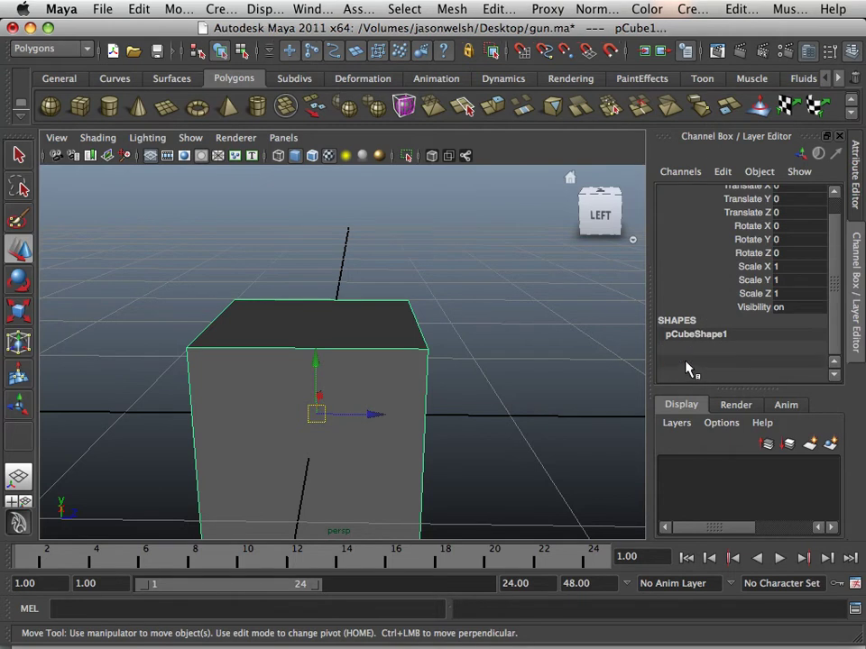
{"action": "scroll", "coordinate": [690, 365], "scroll_direction": "down", "scroll_amount": 4}
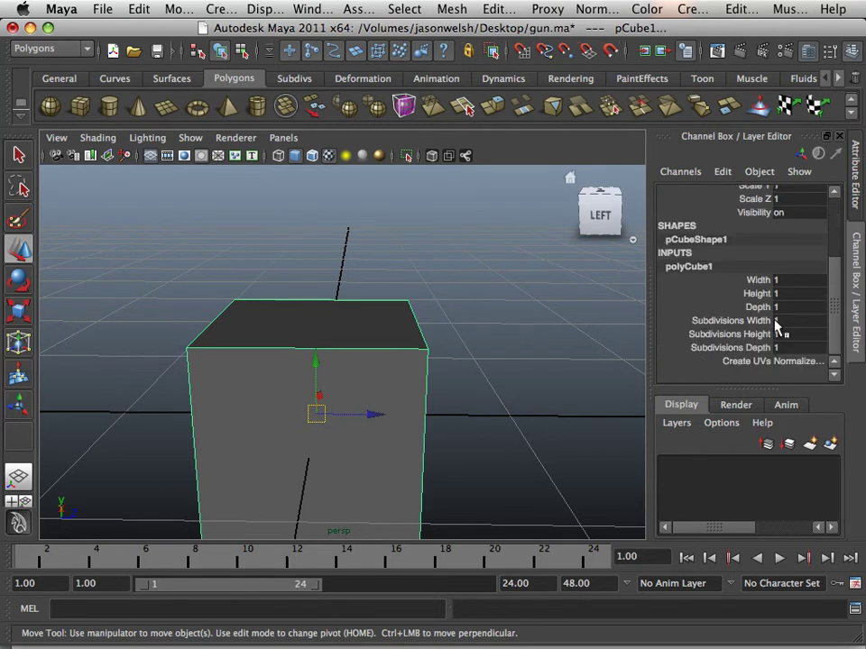
Try different values for the cube's width, height and depth subdivisions, and return all three to 1
{"action": "left_click_drag", "start_coordinate": [721, 320], "coordinate": [745, 350]}
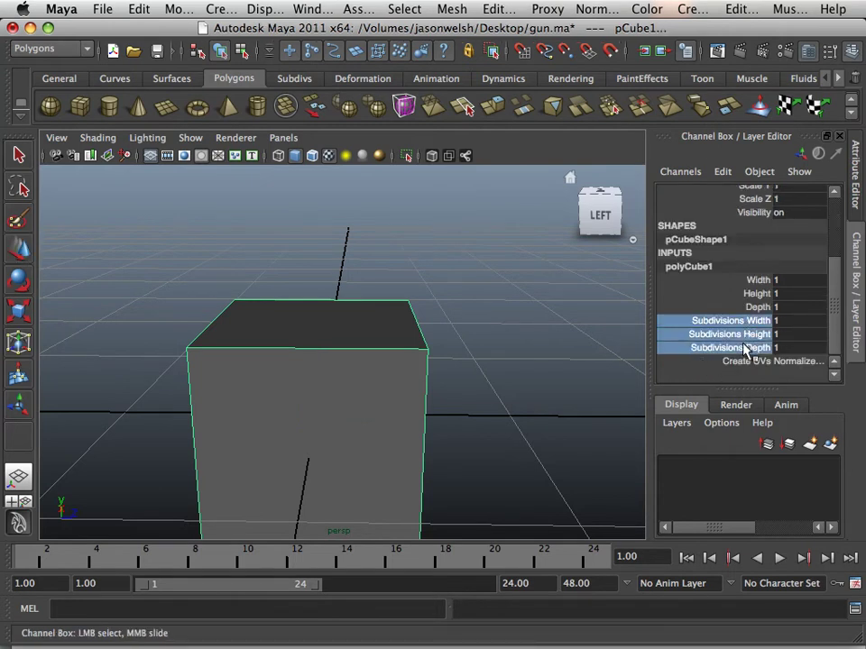
{"action": "middle_click_drag", "start_coordinate": [365, 338], "coordinate": [395, 327]}
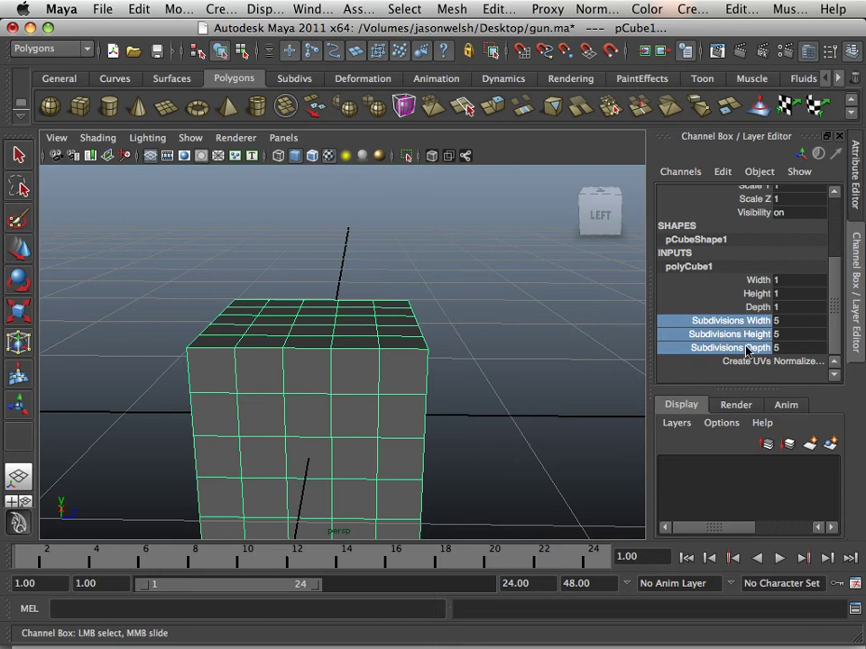
{"action": "middle_click_drag", "start_coordinate": [560, 344], "coordinate": [469, 334]}
{"action": "left_click", "coordinate": [695, 335]}
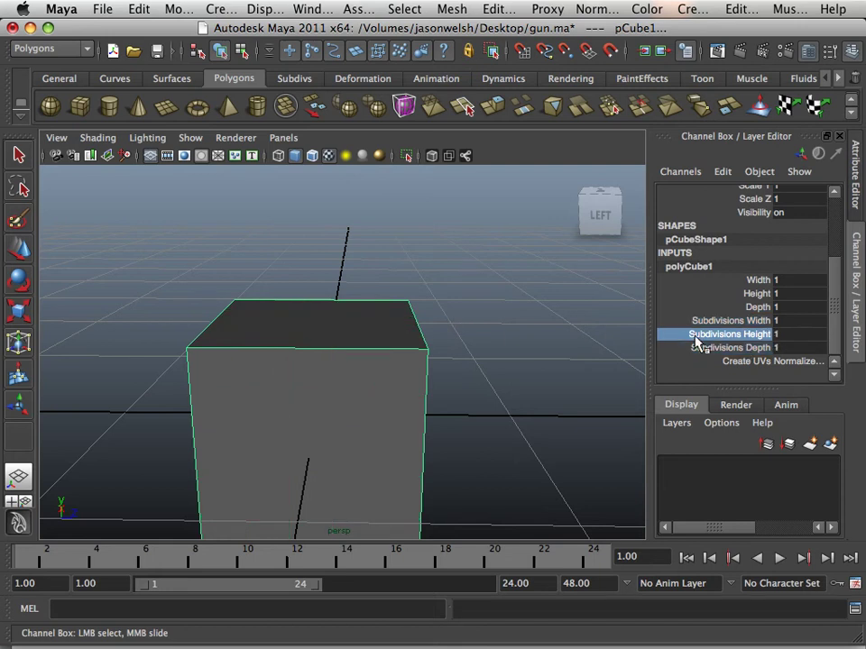
{"action": "left_click", "coordinate": [679, 321]}
{"action": "middle_click_drag", "start_coordinate": [370, 327], "coordinate": [319, 323]}
{"action": "left_click", "coordinate": [690, 335]}
{"action": "middle_click_drag", "start_coordinate": [454, 328], "coordinate": [424, 326]}
{"action": "left_click", "coordinate": [713, 348]}
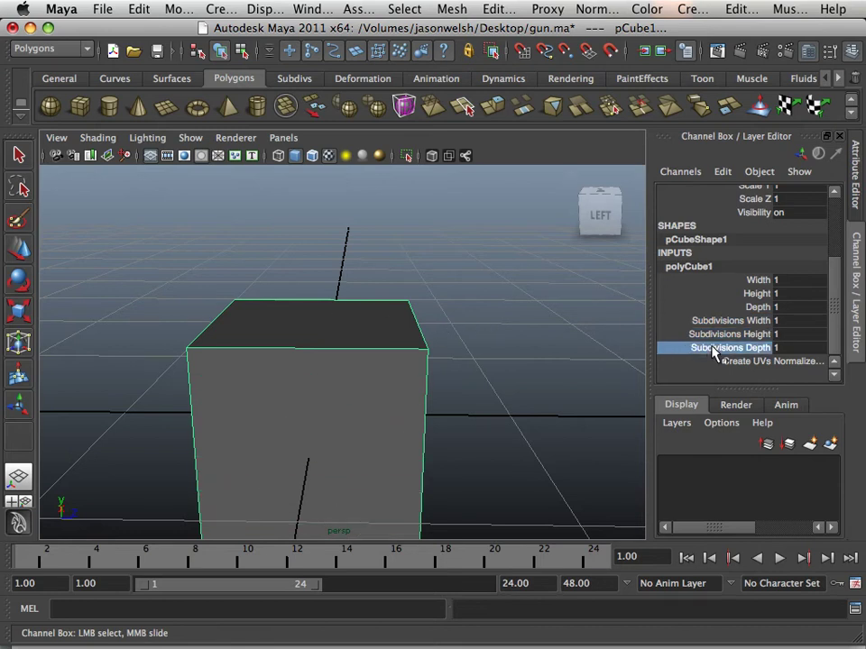
{"action": "middle_click_drag", "start_coordinate": [515, 344], "coordinate": [307, 344]}
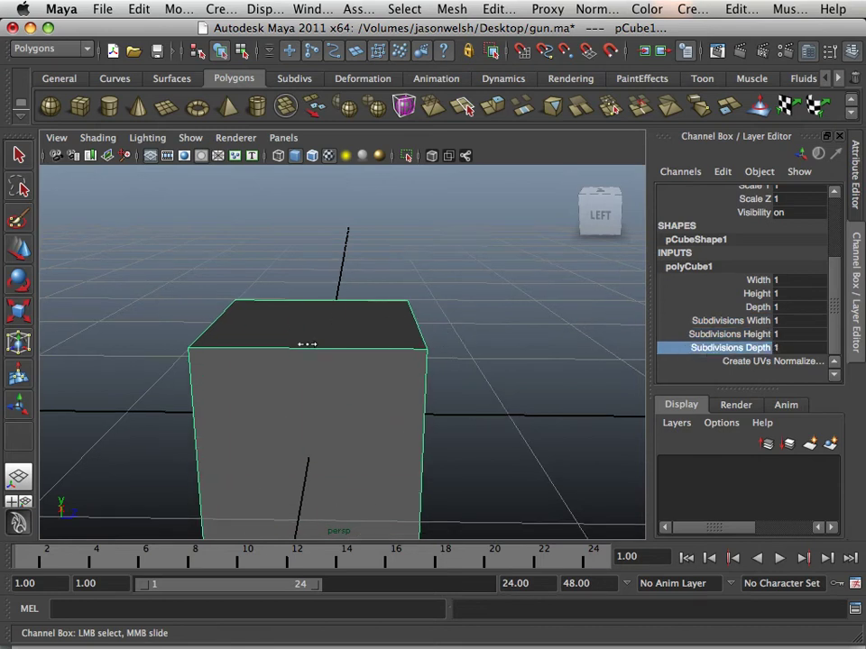
Set the cube's width, height and depth subdivisions to 4
{"action": "left_click_drag", "start_coordinate": [792, 327], "coordinate": [793, 346]}
{"action": "double_click", "coordinate": [792, 348]}
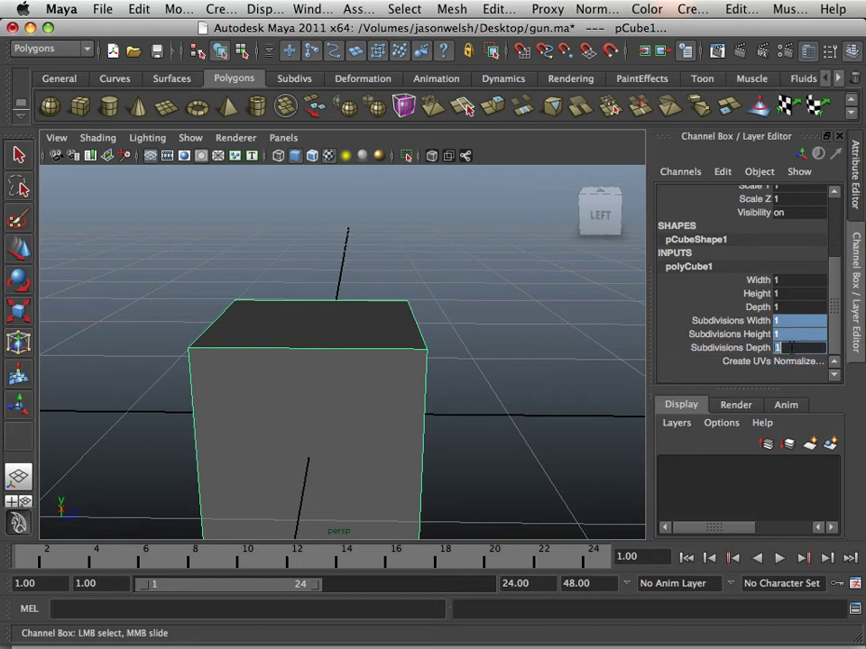
{"action": "type", "text": "4"}
{"action": "key", "text": "Return"}
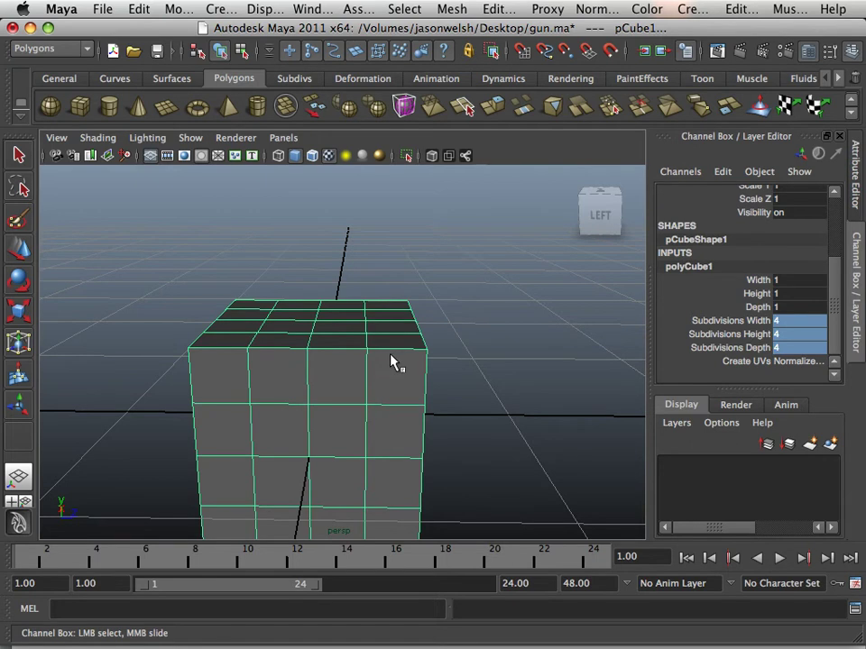
In the side view, move the block of four vertices at the cube's upper +Z corner up and outward
{"action": "scroll", "coordinate": [390, 357], "scroll_direction": "down", "scroll_amount": 2}
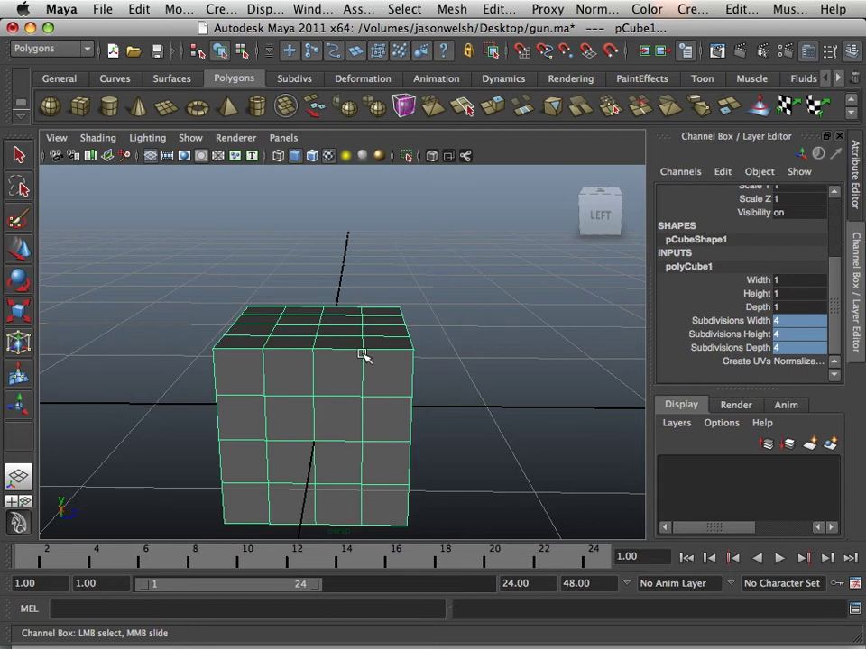
{"action": "key", "text": "space"}
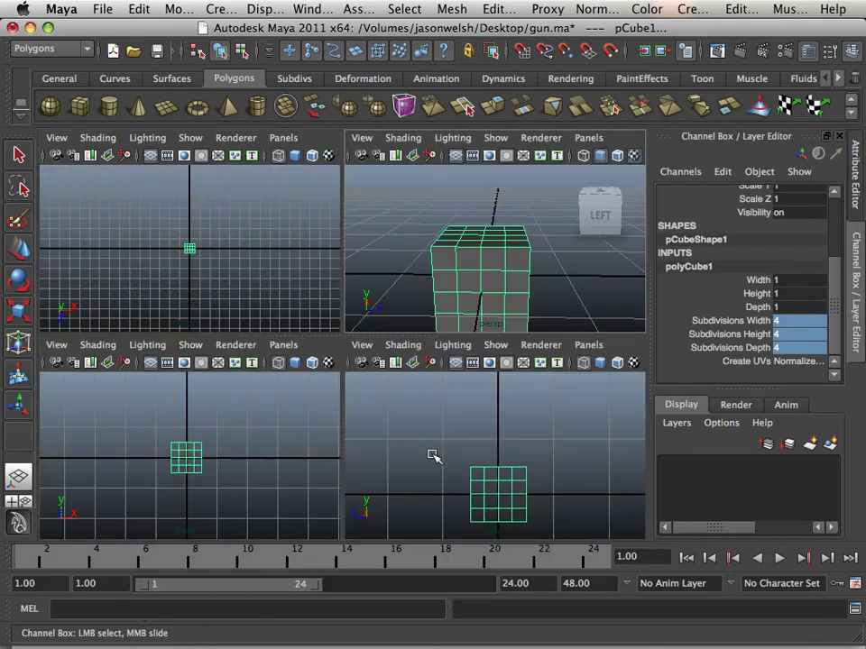
{"action": "key", "text": "space"}
{"action": "right_click_drag", "start_coordinate": [317, 422], "coordinate": [255, 316]}
{"action": "left_click_drag", "start_coordinate": [257, 326], "coordinate": [331, 426]}
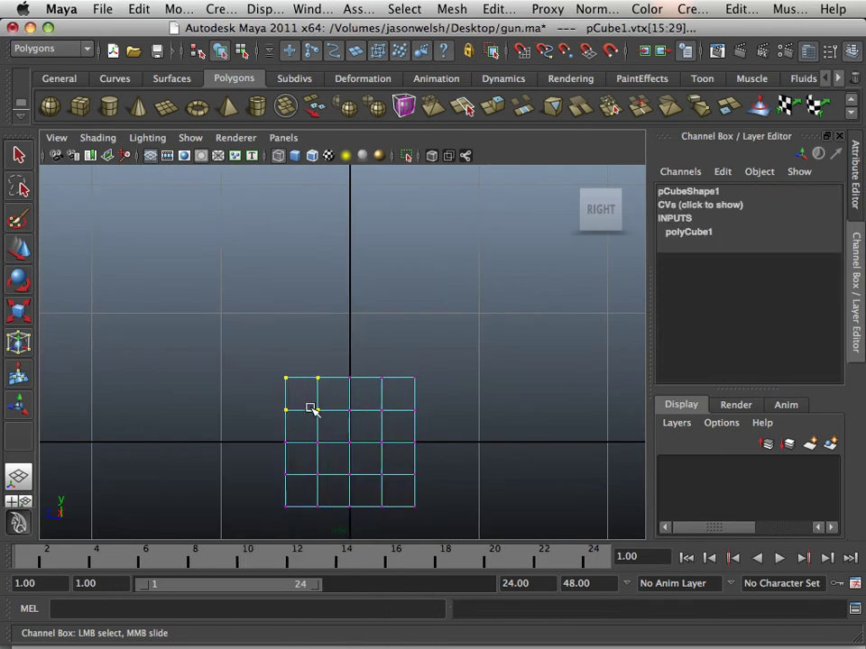
{"action": "left_click", "coordinate": [20, 255]}
{"action": "scroll", "coordinate": [276, 441], "scroll_direction": "up", "scroll_amount": 2}
{"action": "middle_click_drag", "start_coordinate": [276, 441], "coordinate": [276, 370], "text": "alt"}
{"action": "scroll", "coordinate": [279, 367], "scroll_direction": "up", "scroll_amount": 3}
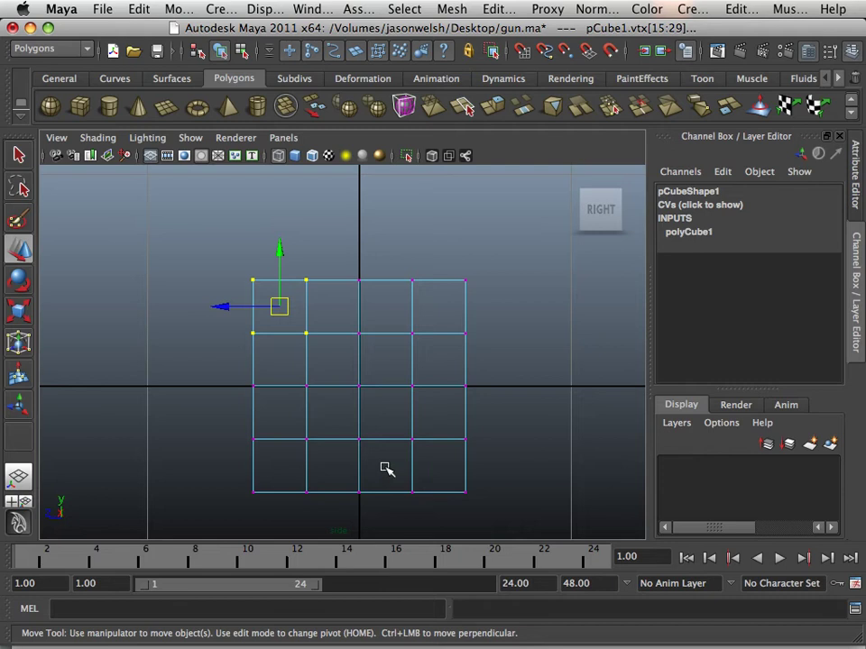
{"action": "left_click_drag", "start_coordinate": [280, 307], "coordinate": [110, 242]}
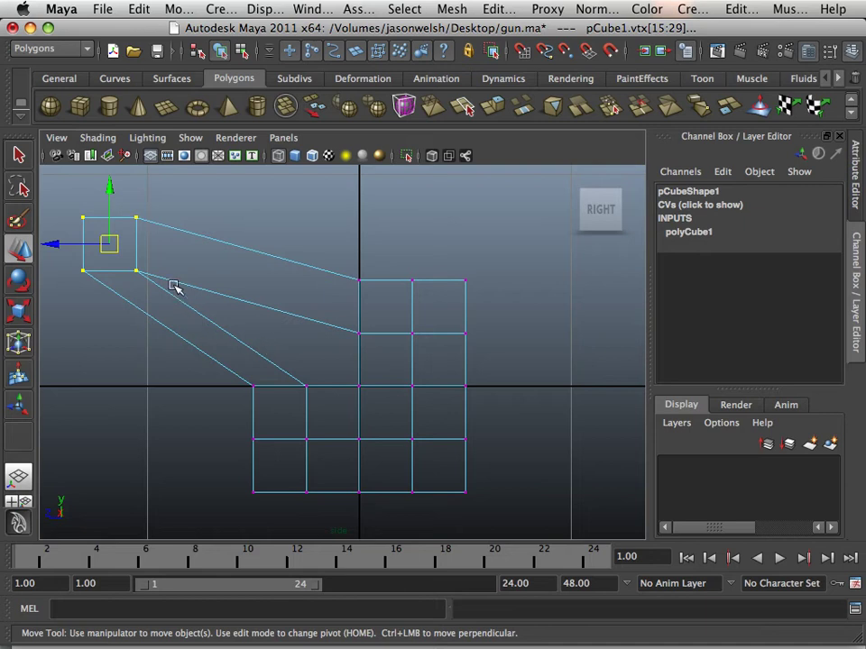
Spread the corner block's lower inner vertex and the three +Z-side middle-row vertices to follow the stretched shape
{"action": "left_click", "coordinate": [133, 278]}
{"action": "left_click_drag", "start_coordinate": [133, 278], "coordinate": [213, 304]}
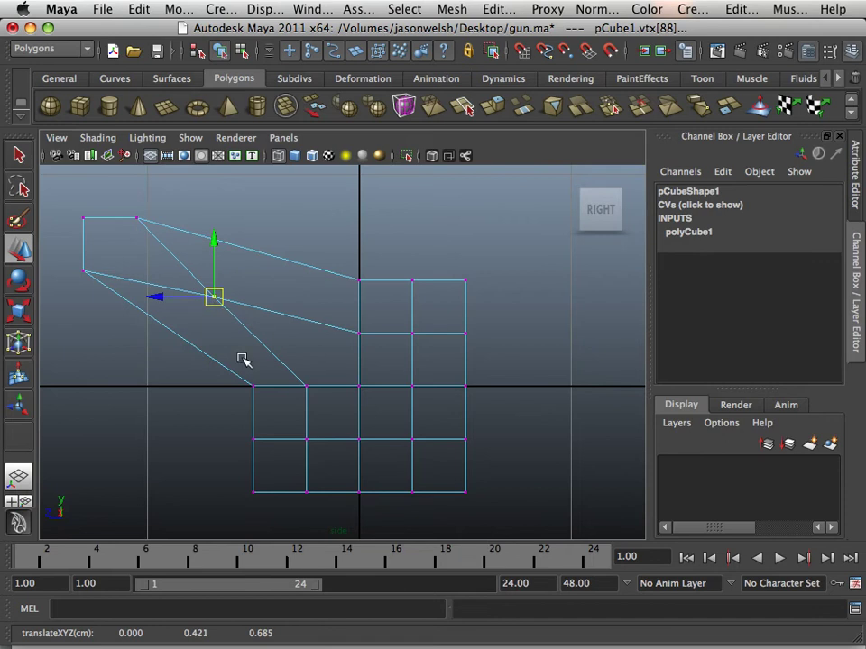
{"action": "left_click_drag", "start_coordinate": [261, 372], "coordinate": [179, 358]}
{"action": "left_click", "coordinate": [304, 385]}
{"action": "left_click_drag", "start_coordinate": [304, 385], "coordinate": [262, 378]}
{"action": "left_click", "coordinate": [357, 386]}
{"action": "left_click_drag", "start_coordinate": [357, 386], "coordinate": [350, 386]}
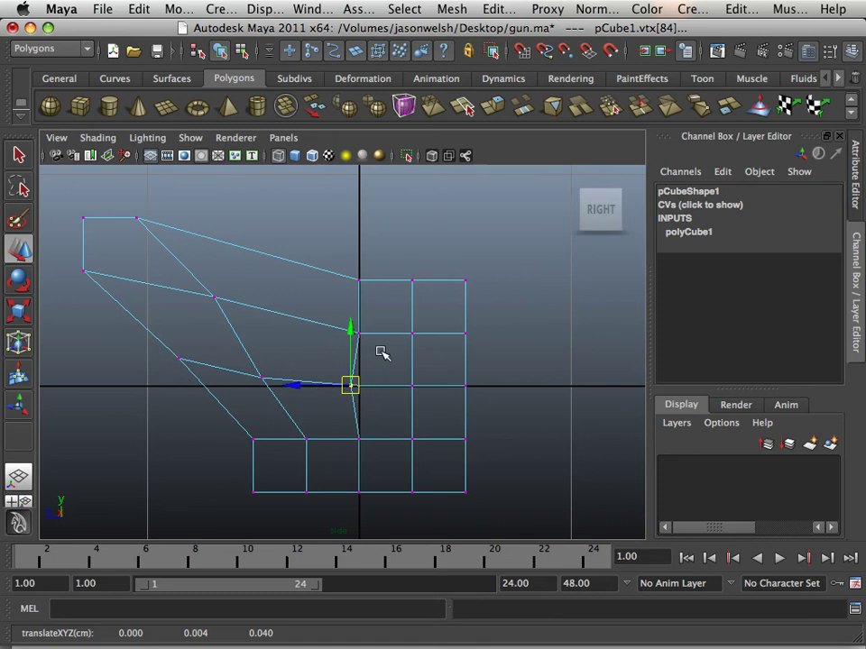
Move the two upper vertices of the central column up and toward the stretched +Z corner
{"action": "left_click", "coordinate": [357, 334]}
{"action": "left_click_drag", "start_coordinate": [357, 333], "coordinate": [316, 315]}
{"action": "left_click", "coordinate": [359, 281]}
{"action": "left_click_drag", "start_coordinate": [365, 287], "coordinate": [282, 254]}
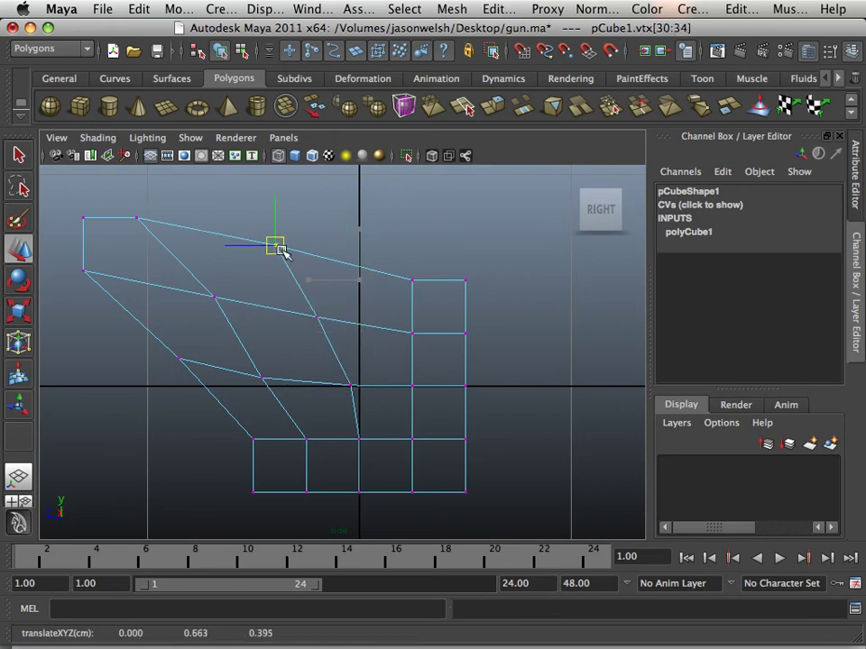
Adjust the second- and third-row vertices along the +Z outer edge to give that edge an even slant
{"action": "left_click", "coordinate": [84, 270]}
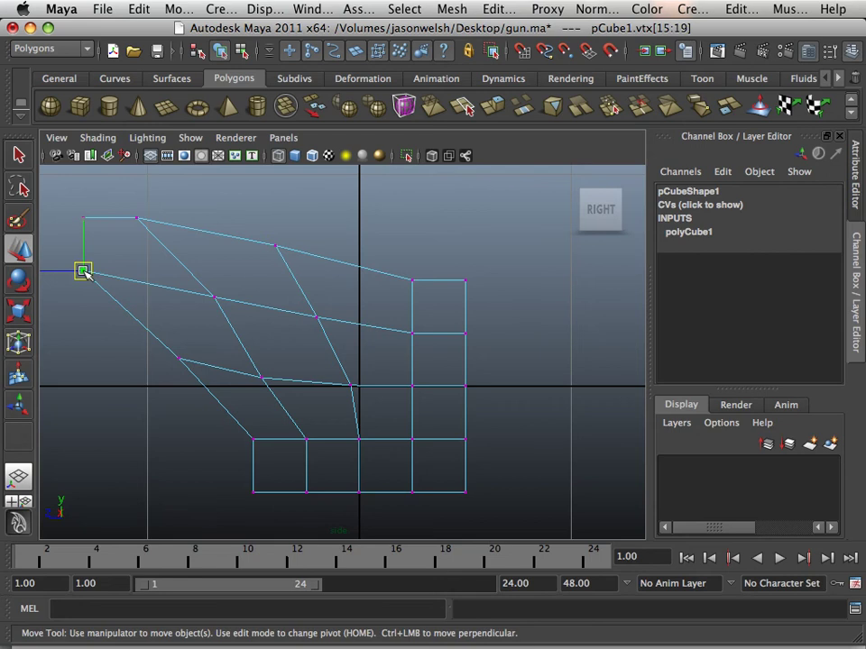
{"action": "left_click_drag", "start_coordinate": [84, 270], "coordinate": [120, 289]}
{"action": "left_click", "coordinate": [179, 359]}
{"action": "left_click_drag", "start_coordinate": [181, 361], "coordinate": [194, 379]}
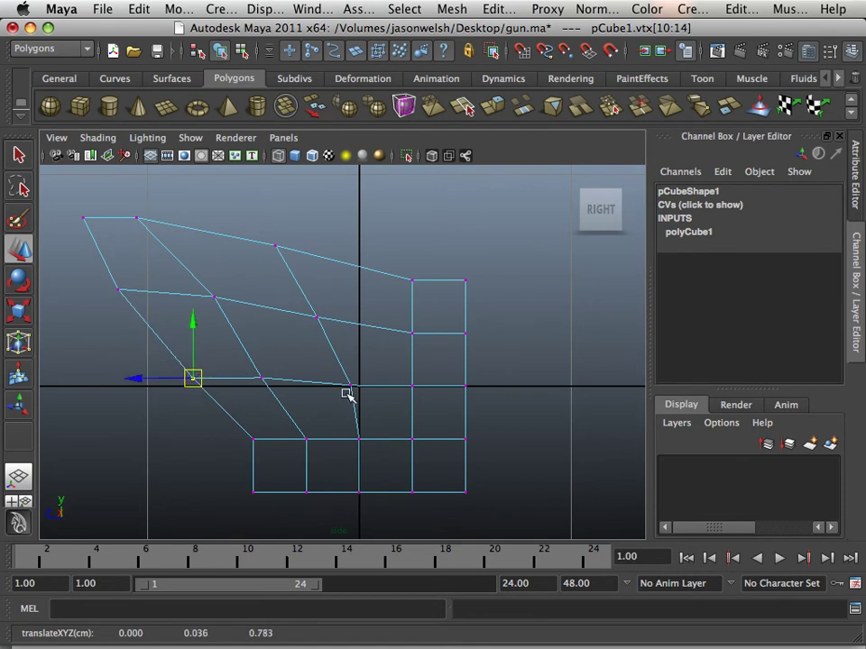
{"action": "scroll", "coordinate": [299, 381], "scroll_direction": "down", "scroll_amount": 5}
{"action": "scroll", "coordinate": [300, 381], "scroll_direction": "up", "scroll_amount": 3}
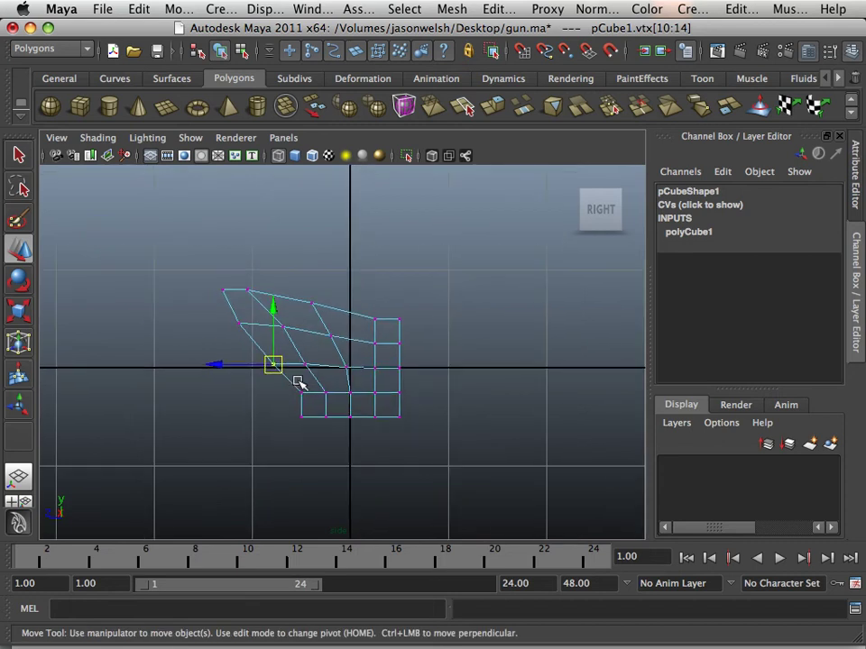
{"action": "scroll", "coordinate": [203, 347], "scroll_direction": "up", "scroll_amount": 2}
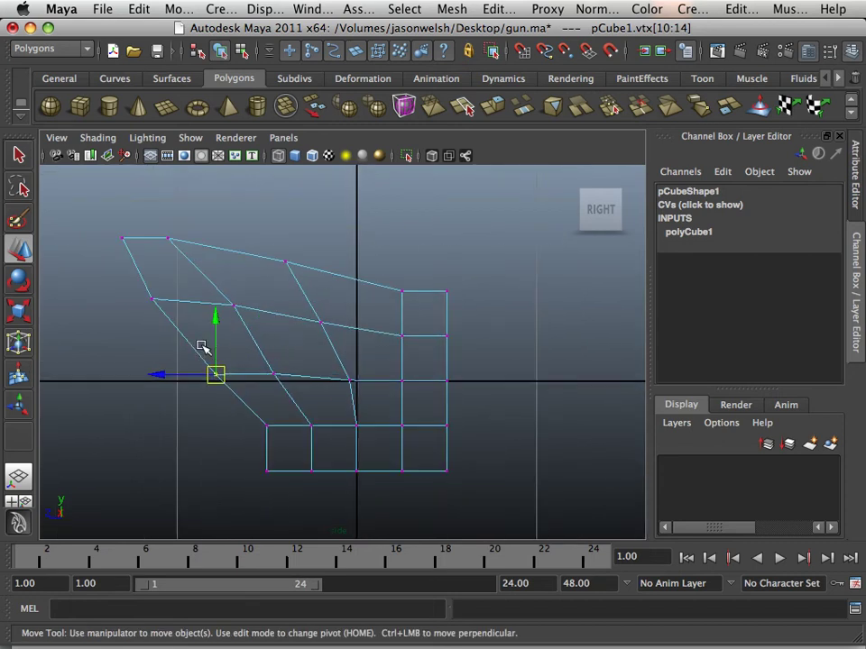
{"action": "left_click_drag", "start_coordinate": [216, 375], "coordinate": [269, 388]}
Extend the -Z end column of vertices to about -1.34 on Z, and raise its top vertex up and inward
{"action": "left_click_drag", "start_coordinate": [483, 268], "coordinate": [426, 511]}
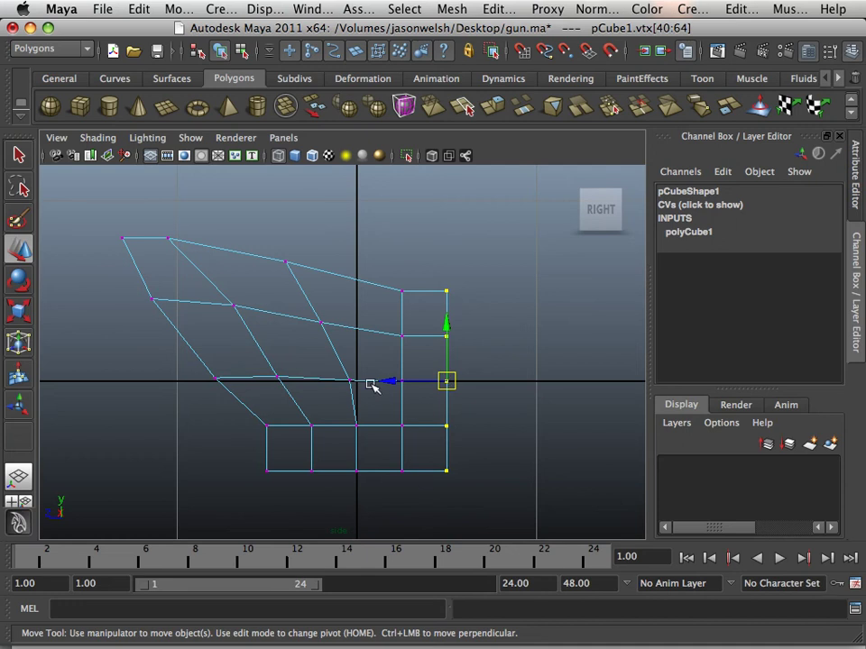
{"action": "left_click_drag", "start_coordinate": [387, 386], "coordinate": [539, 398]}
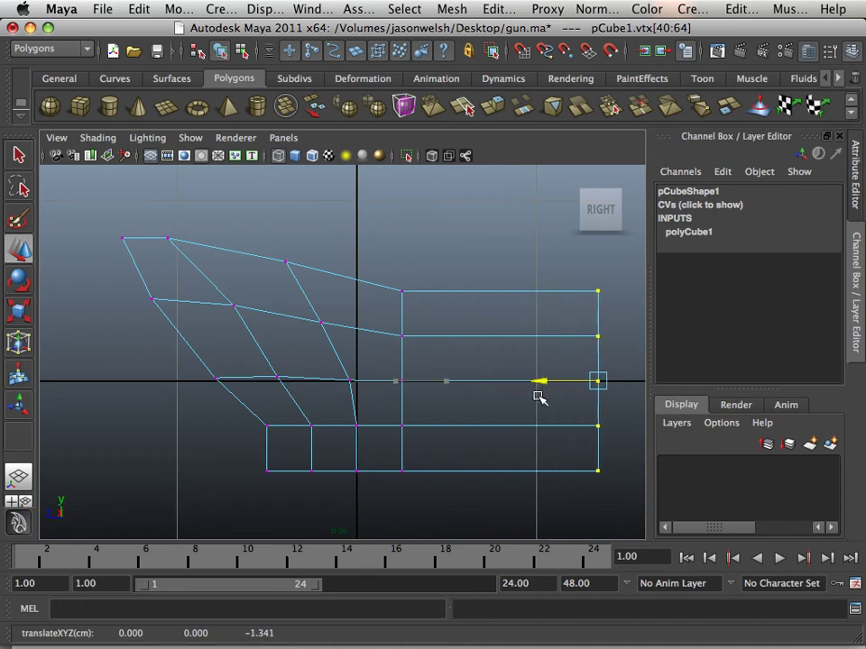
{"action": "left_click_drag", "start_coordinate": [582, 284], "coordinate": [502, 220]}
Shift the vertices of the column beside the -Z end outward so they form a slanted line
{"action": "left_click_drag", "start_coordinate": [408, 286], "coordinate": [442, 275]}
{"action": "left_click", "coordinate": [399, 339]}
{"action": "left_click_drag", "start_coordinate": [399, 339], "coordinate": [467, 379]}
{"action": "left_click", "coordinate": [404, 429]}
{"action": "left_click_drag", "start_coordinate": [406, 432], "coordinate": [484, 484]}
Round the -Z end by moving its top vertex to about Y 0.81, Z -0.91 and nudging the next two vertices
{"action": "left_click_drag", "start_coordinate": [506, 208], "coordinate": [521, 236]}
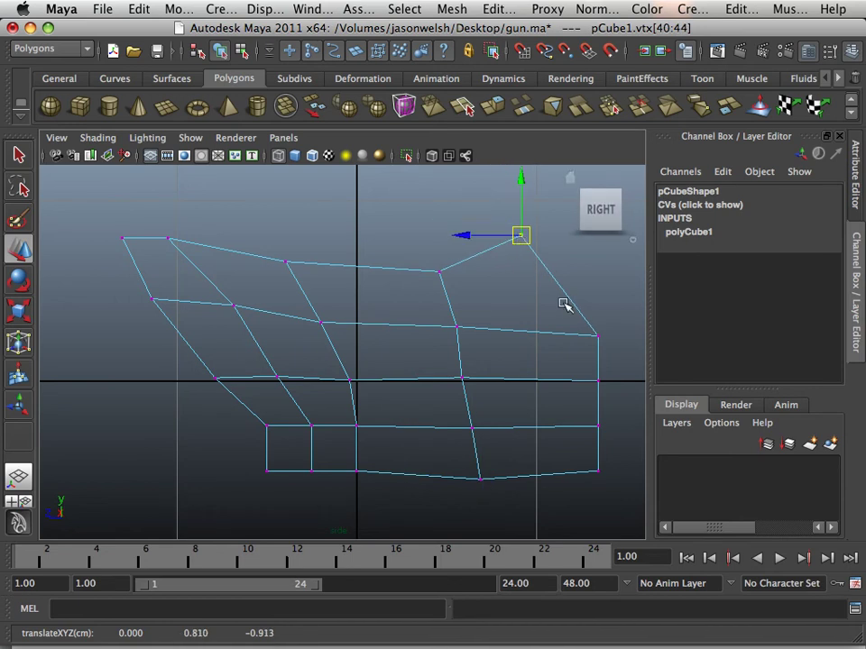
{"action": "left_click_drag", "start_coordinate": [584, 348], "coordinate": [577, 311]}
{"action": "mouse_move", "coordinate": [602, 363]}
{"action": "left_mouse_down"}
{"action": "mouse_move", "coordinate": [596, 393]}
{"action": "mouse_move", "coordinate": [595, 382]}
{"action": "left_mouse_up"}
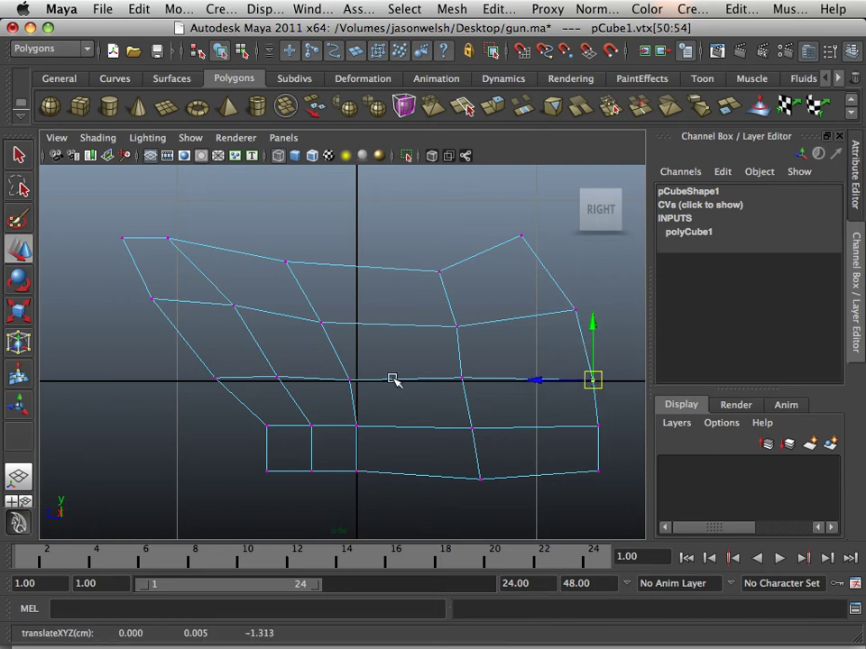
In the front view, scale the outermost vertex columns on both sides inward uniformly, and return to the perspective view
{"action": "key", "text": "space"}
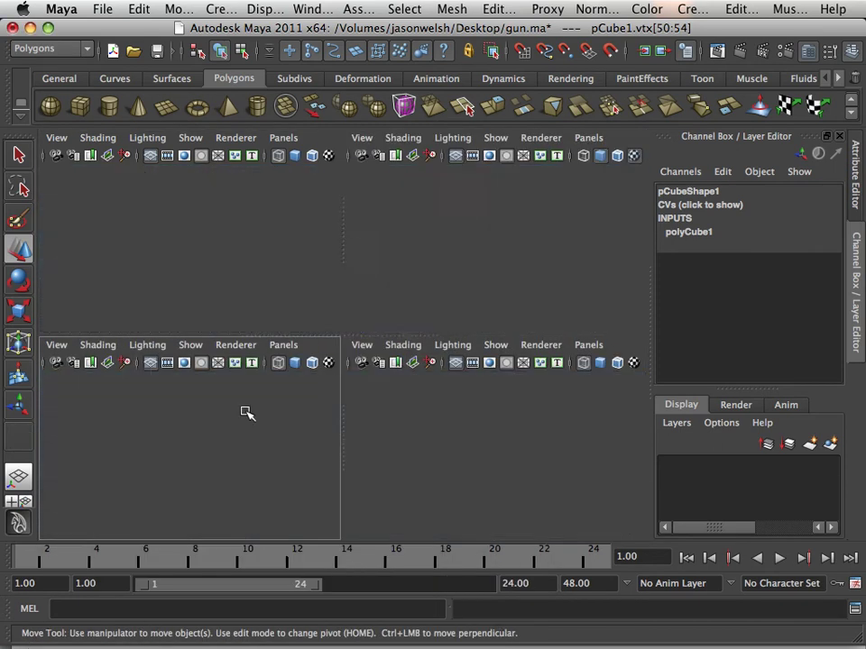
{"action": "key", "text": "space"}
{"action": "left_click_drag", "start_coordinate": [262, 239], "coordinate": [287, 461]}
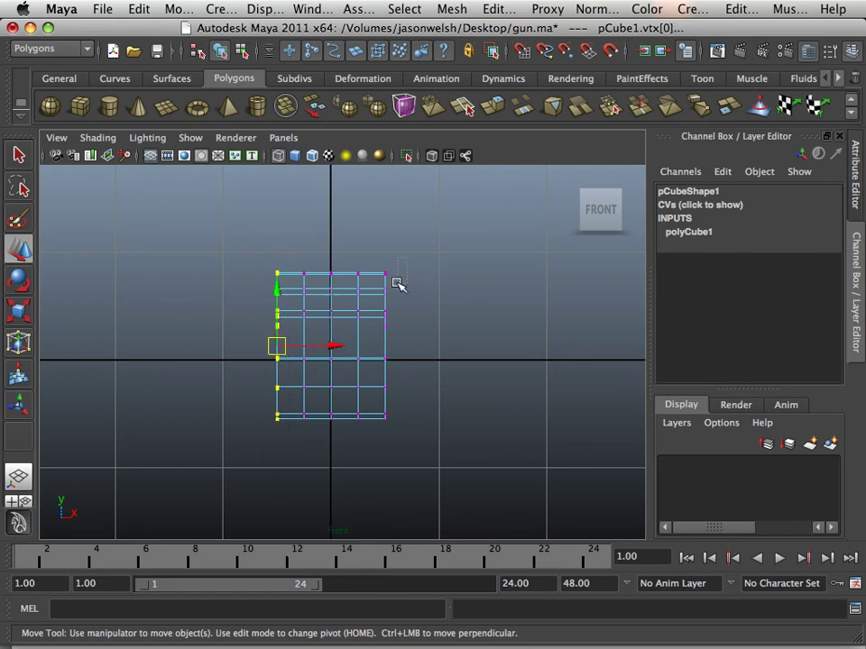
{"action": "left_click_drag", "start_coordinate": [374, 469], "coordinate": [374, 468], "text": "shift"}
{"action": "scroll", "coordinate": [233, 355], "scroll_direction": "down", "scroll_amount": 1}
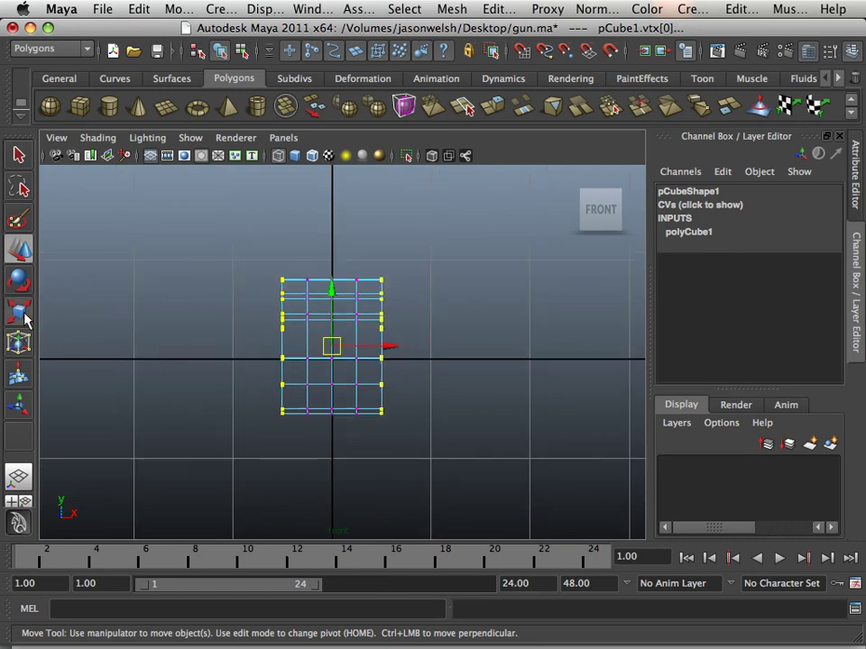
{"action": "key", "text": "r"}
{"action": "left_click_drag", "start_coordinate": [333, 354], "coordinate": [298, 351]}
{"action": "left_click", "coordinate": [498, 338]}
{"action": "key", "text": "space"}
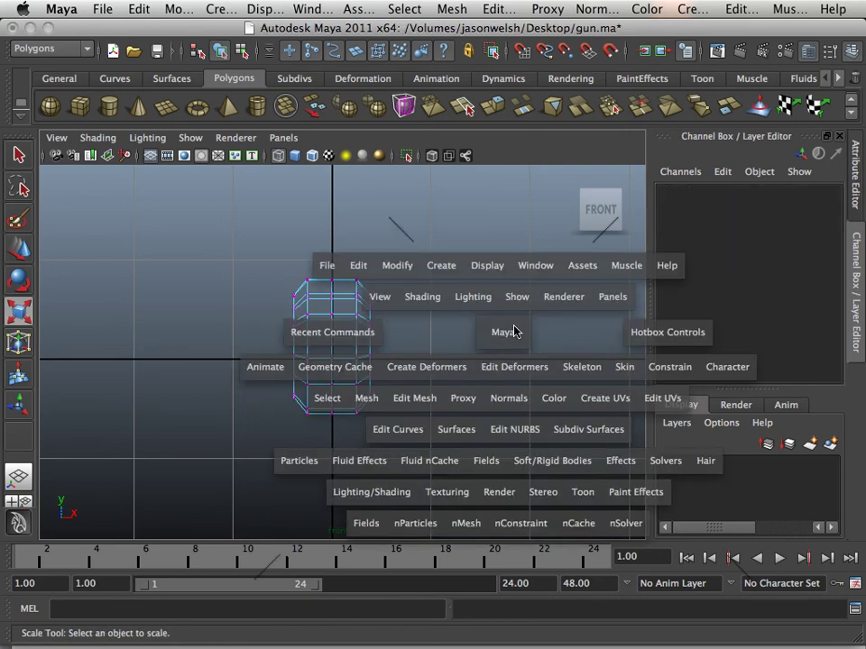
{"action": "key", "text": "space"}
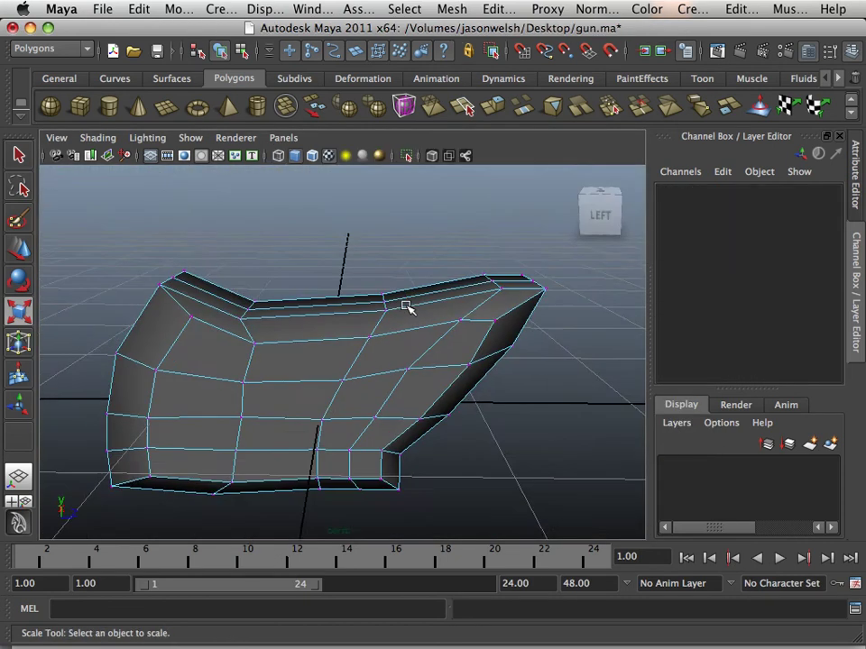
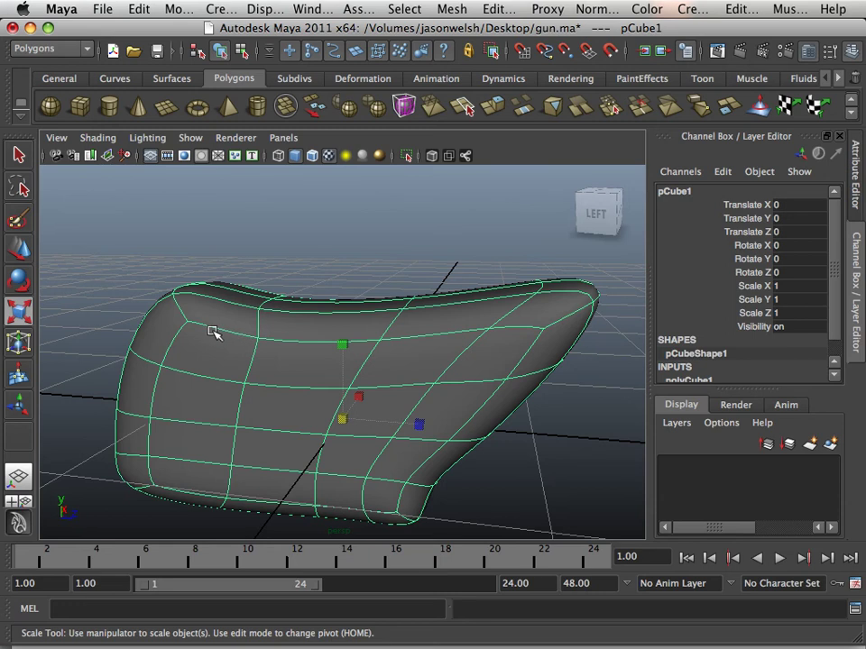
With smooth preview off, move the upper vertices of the +Z end outward along Z in the side view to form a long arm
{"action": "key", "text": "1"}
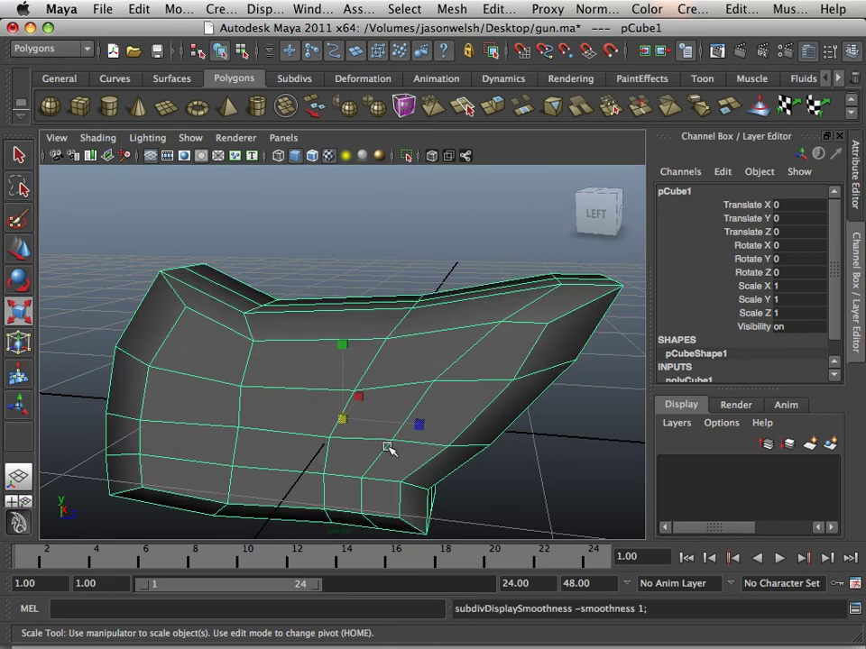
{"action": "key", "text": "space"}
{"action": "key", "text": "space"}
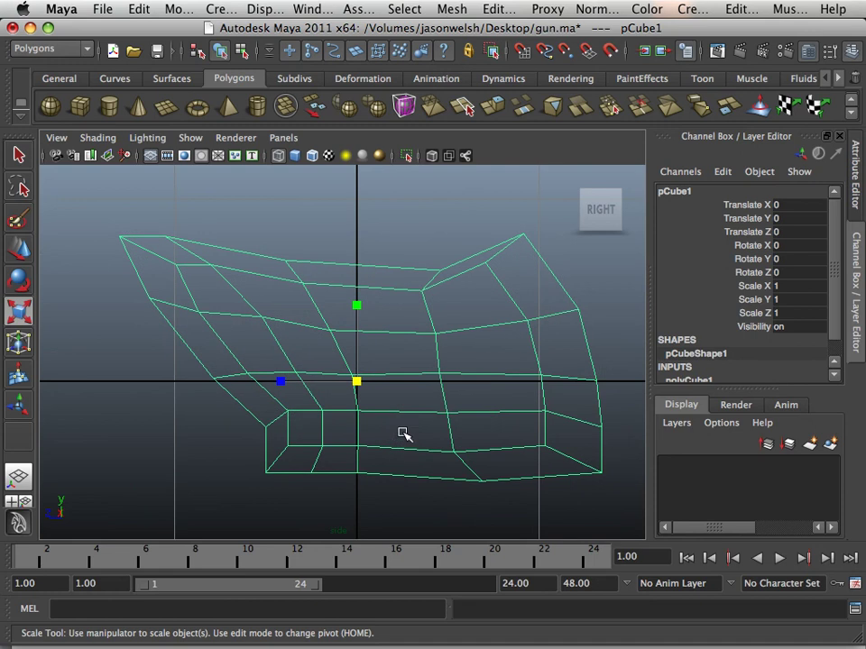
{"action": "right_click_drag", "start_coordinate": [231, 313], "coordinate": [162, 306]}
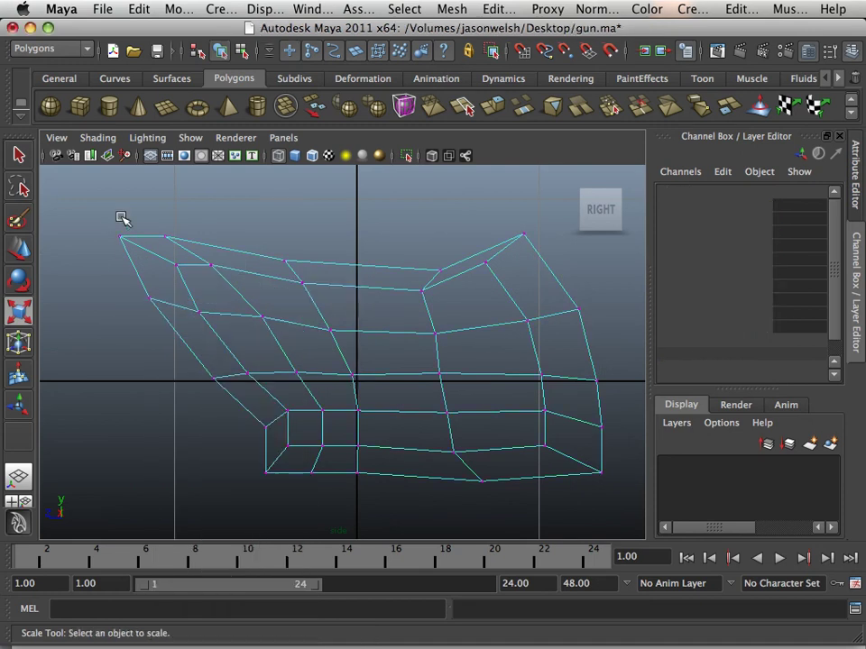
{"action": "left_click_drag", "start_coordinate": [109, 237], "coordinate": [274, 348]}
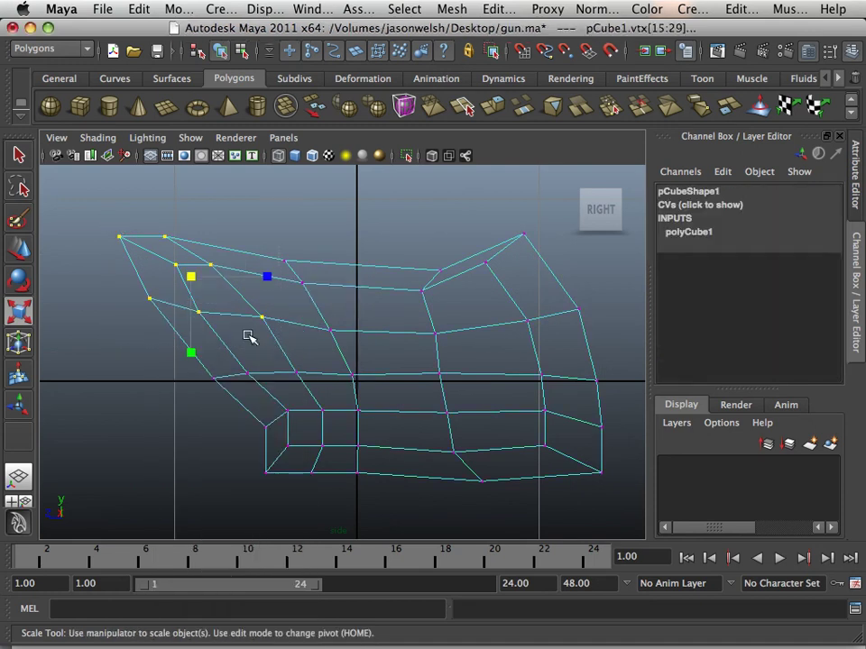
{"action": "left_click", "coordinate": [20, 251]}
{"action": "left_click_drag", "start_coordinate": [189, 275], "coordinate": [18, 288]}
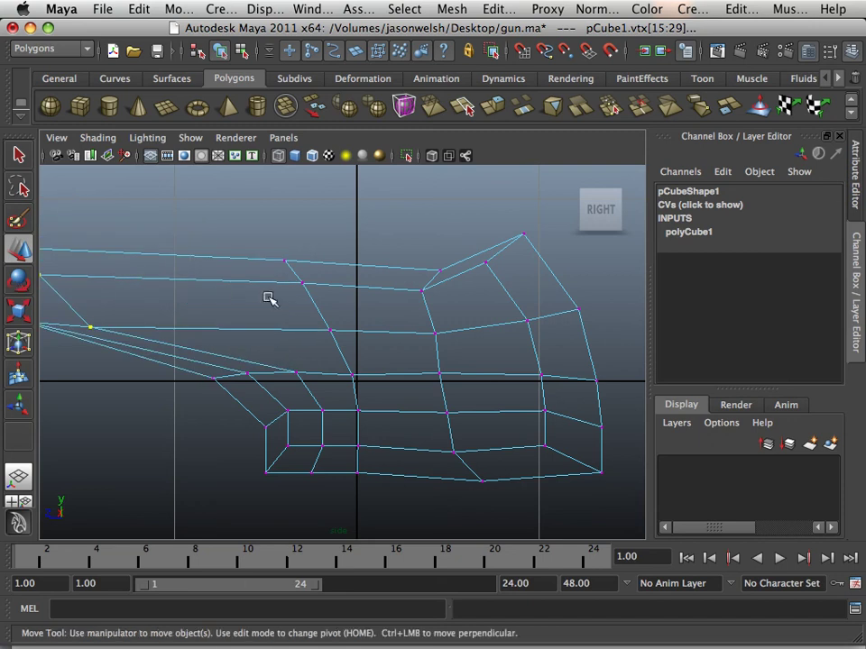
{"action": "key", "text": "space"}
{"action": "key", "text": "space"}
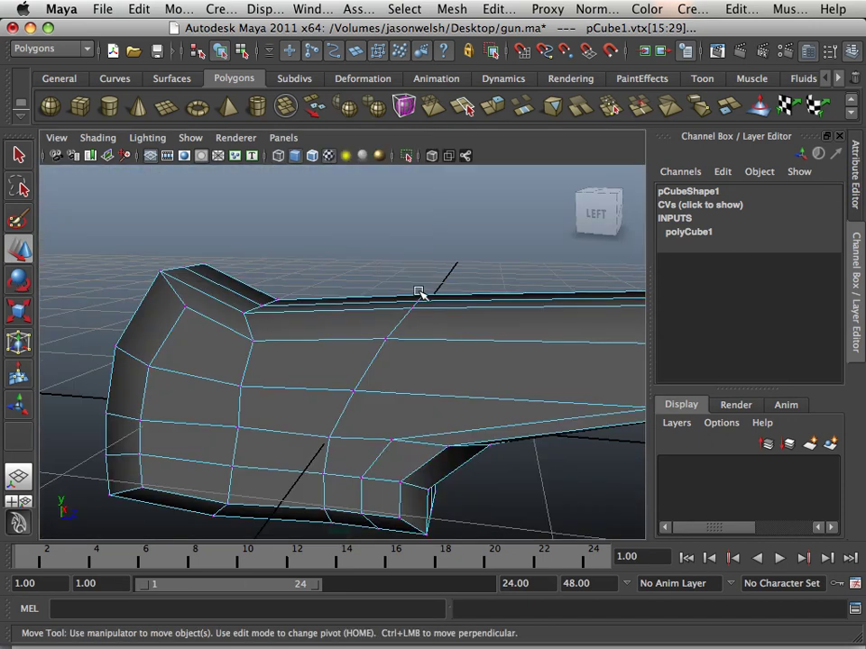
Return to object mode and inspect the lengthened part in the perspective view, with smooth preview and as a plain mesh
{"action": "right_click_drag", "start_coordinate": [409, 318], "coordinate": [452, 290]}
{"action": "left_click_drag", "start_coordinate": [377, 338], "coordinate": [396, 373], "text": "alt"}
{"action": "scroll", "coordinate": [396, 371], "scroll_direction": "up", "scroll_amount": 3}
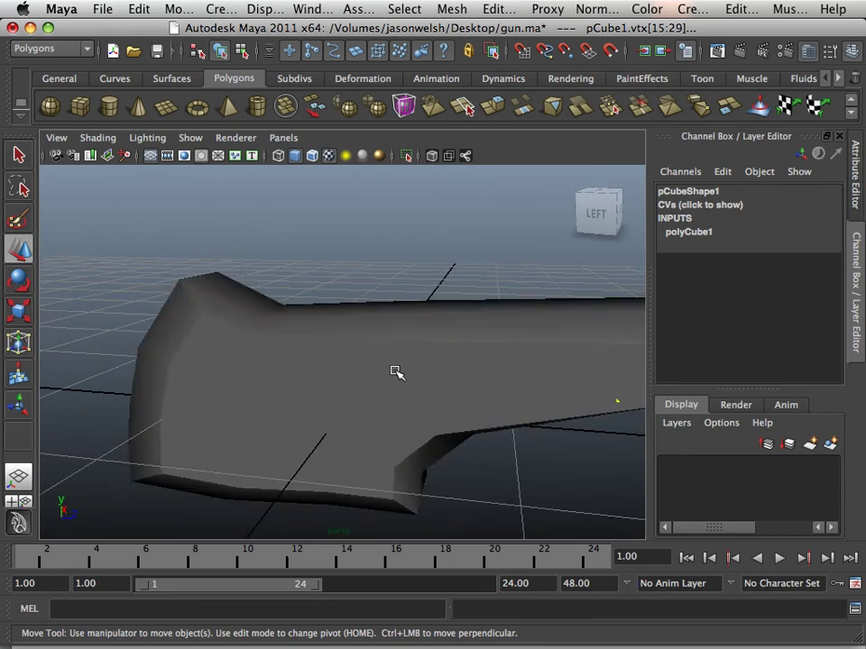
{"action": "left_click", "coordinate": [363, 391]}
{"action": "key", "text": "3"}
{"action": "left_click", "coordinate": [398, 269]}
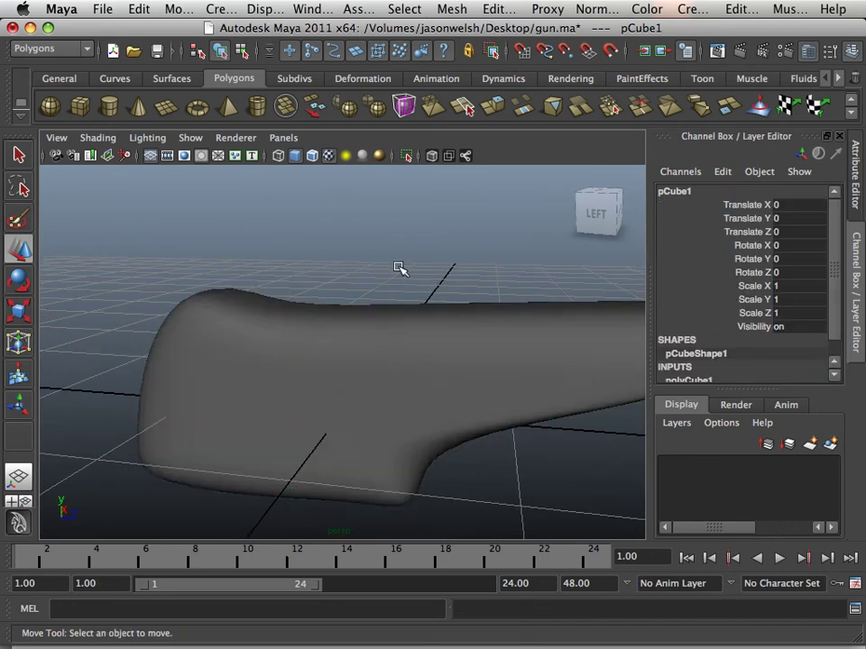
{"action": "left_click_drag", "start_coordinate": [398, 269], "coordinate": [341, 334], "text": "alt"}
{"action": "left_click", "coordinate": [386, 341]}
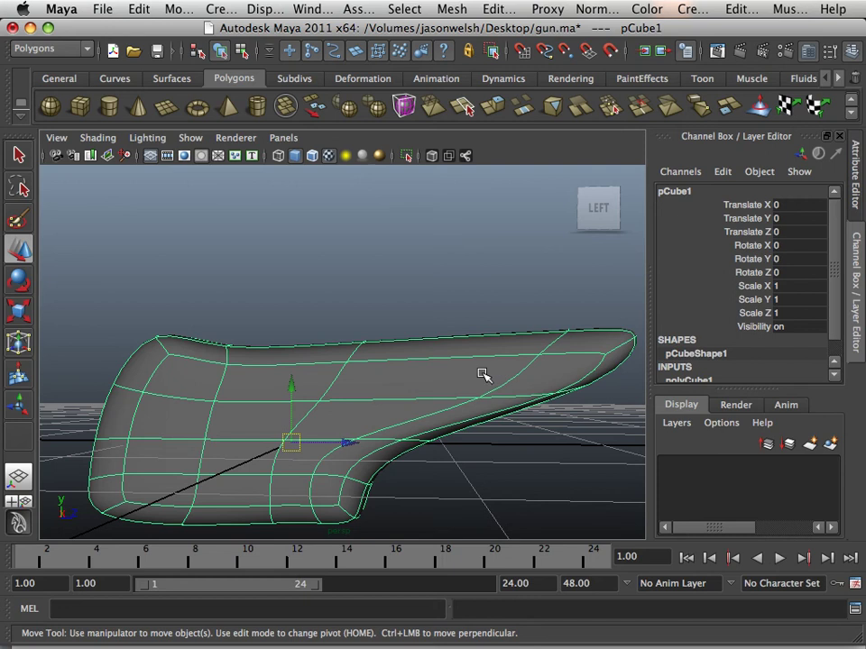
{"action": "left_click_drag", "start_coordinate": [388, 366], "coordinate": [367, 375], "text": "alt"}
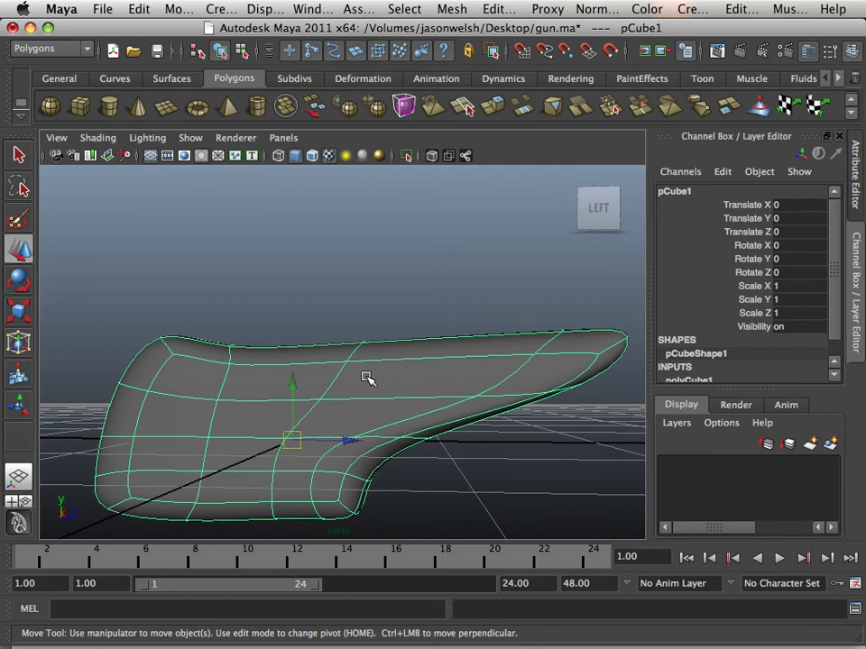
{"action": "key", "text": "1"}
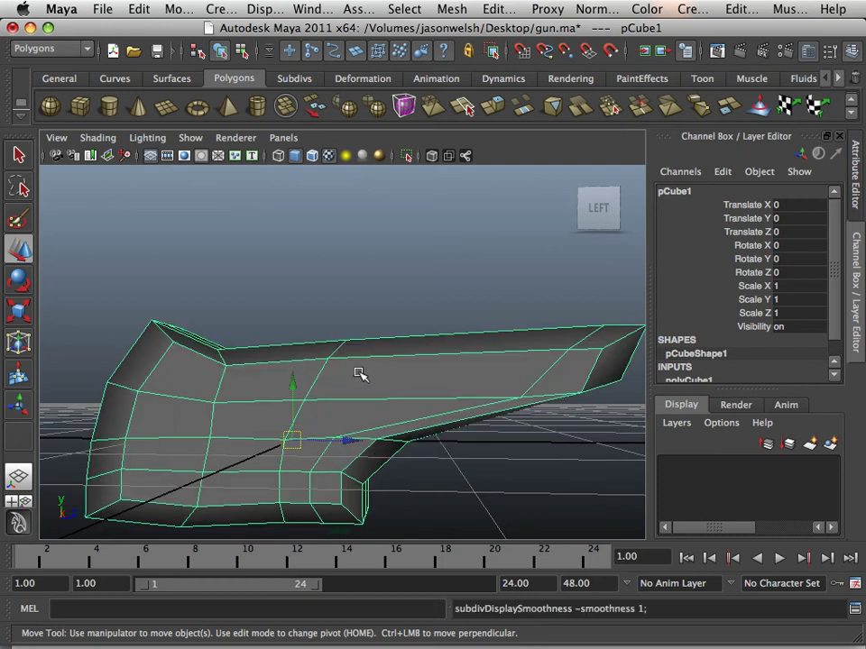
{"action": "key", "text": "3"}
In the side view, move two vertices of the arm's inner column inward to about Y 0.33, Z 1.01 and Y 0.06, Z 0.30
{"action": "key", "text": "space"}
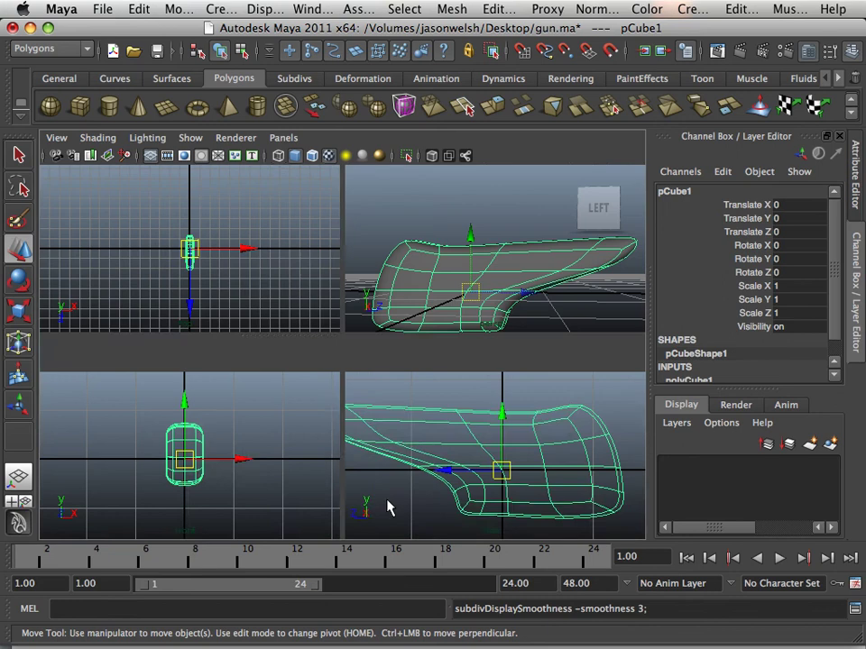
{"action": "key", "text": "space"}
{"action": "scroll", "coordinate": [315, 424], "scroll_direction": "up", "scroll_amount": 5}
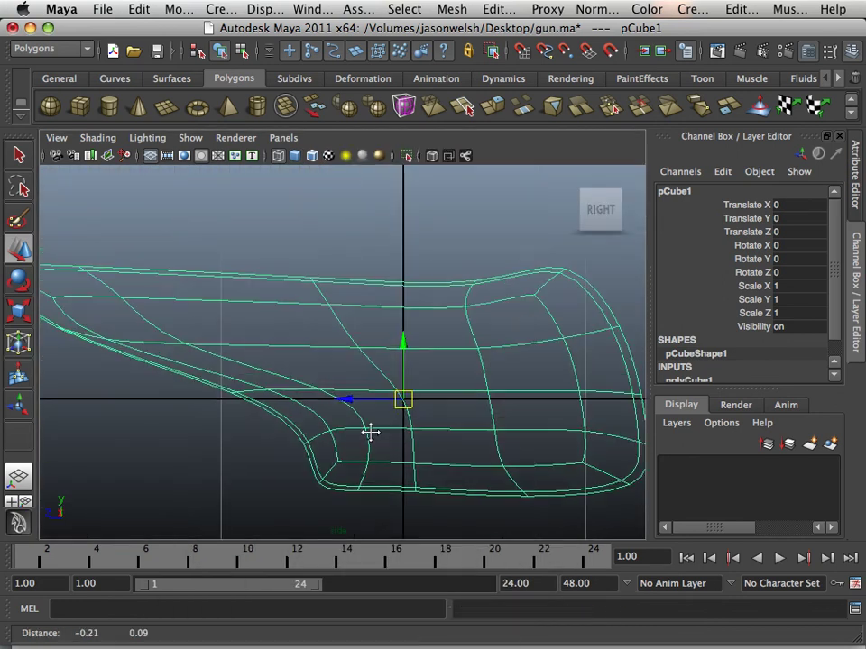
{"action": "right_click_drag", "start_coordinate": [199, 331], "coordinate": [122, 311]}
{"action": "left_click_drag", "start_coordinate": [139, 273], "coordinate": [241, 308]}
{"action": "left_click", "coordinate": [291, 359]}
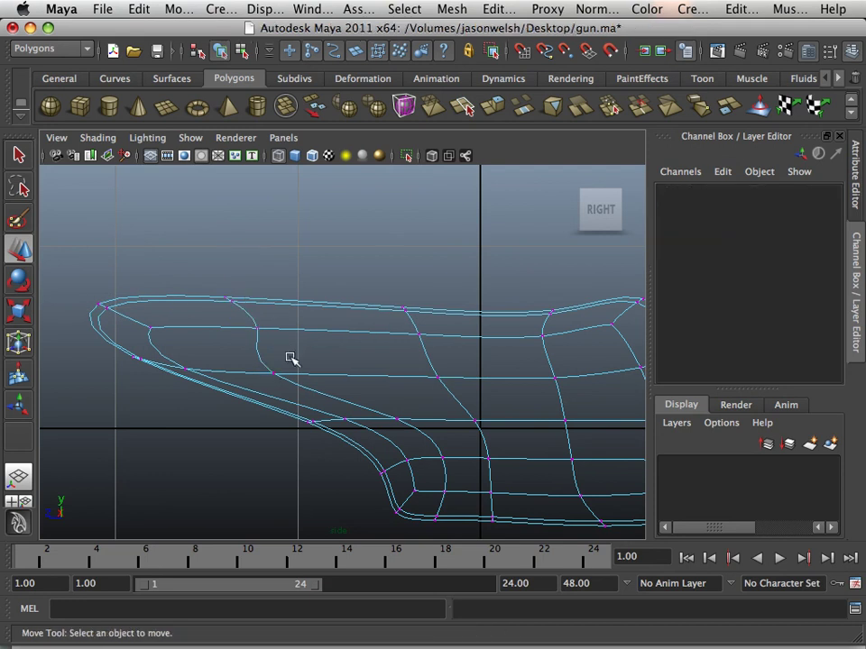
{"action": "left_click_drag", "start_coordinate": [193, 356], "coordinate": [300, 370]}
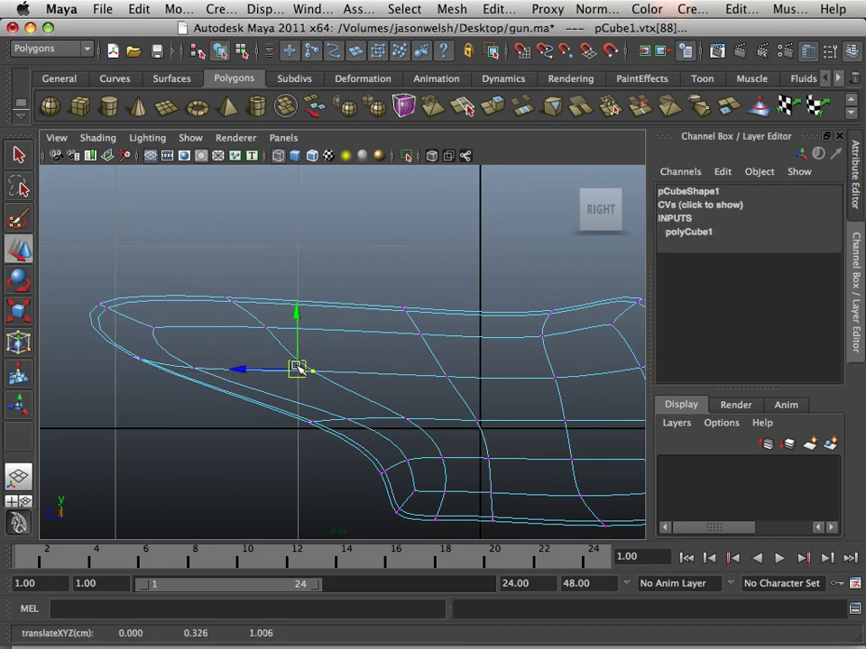
{"action": "left_click", "coordinate": [405, 418]}
{"action": "left_click_drag", "start_coordinate": [413, 420], "coordinate": [435, 422]}
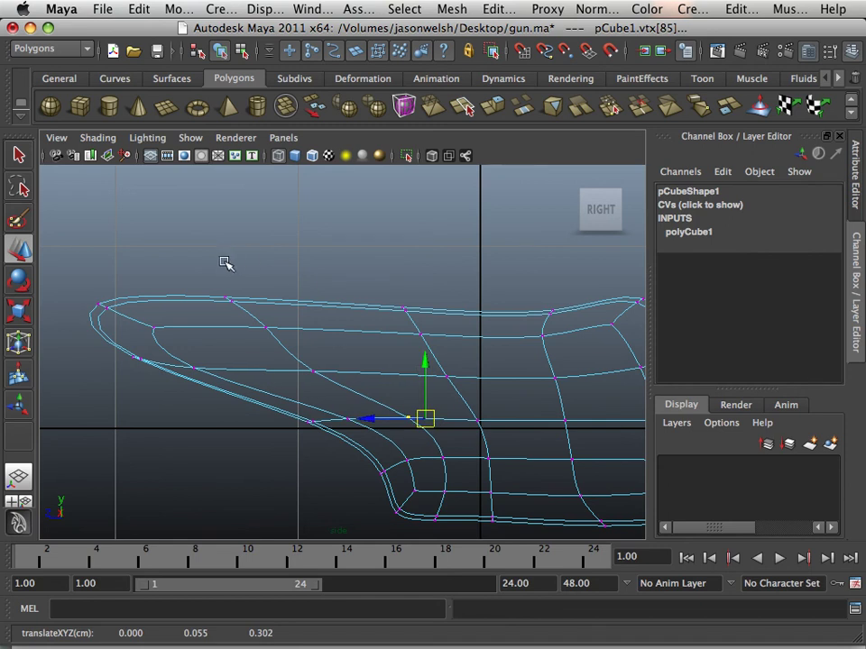
Shift the column's top vertices inward to about Y 0.66, Z 1.02, and the vertex below them to about Y 0.33, Z 0.82
{"action": "left_click_drag", "start_coordinate": [213, 289], "coordinate": [281, 345]}
{"action": "left_click_drag", "start_coordinate": [241, 305], "coordinate": [302, 309]}
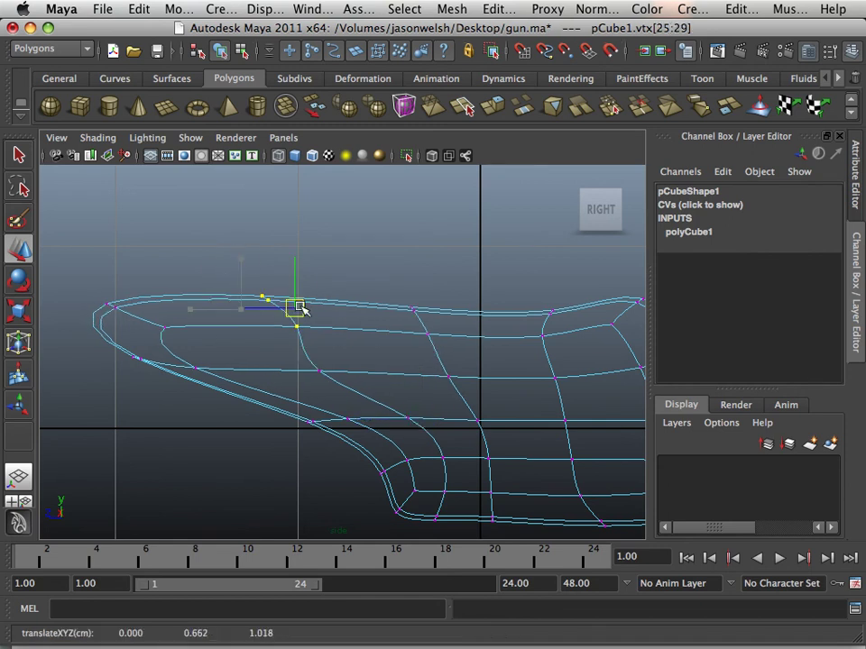
{"action": "left_click", "coordinate": [323, 368]}
{"action": "left_click", "coordinate": [312, 370]}
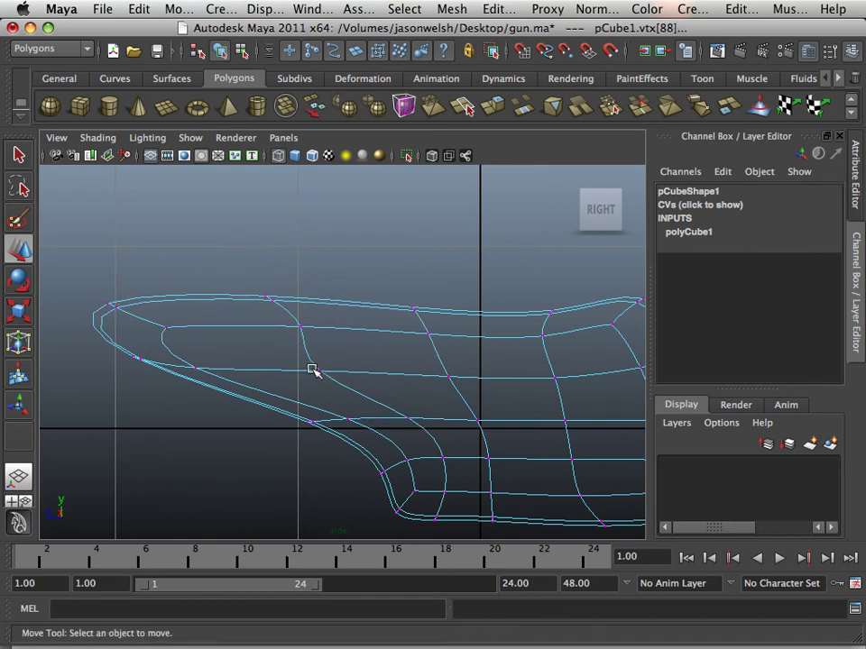
{"action": "left_click", "coordinate": [350, 348]}
{"action": "left_click", "coordinate": [313, 375]}
{"action": "left_click_drag", "start_coordinate": [299, 368], "coordinate": [334, 370]}
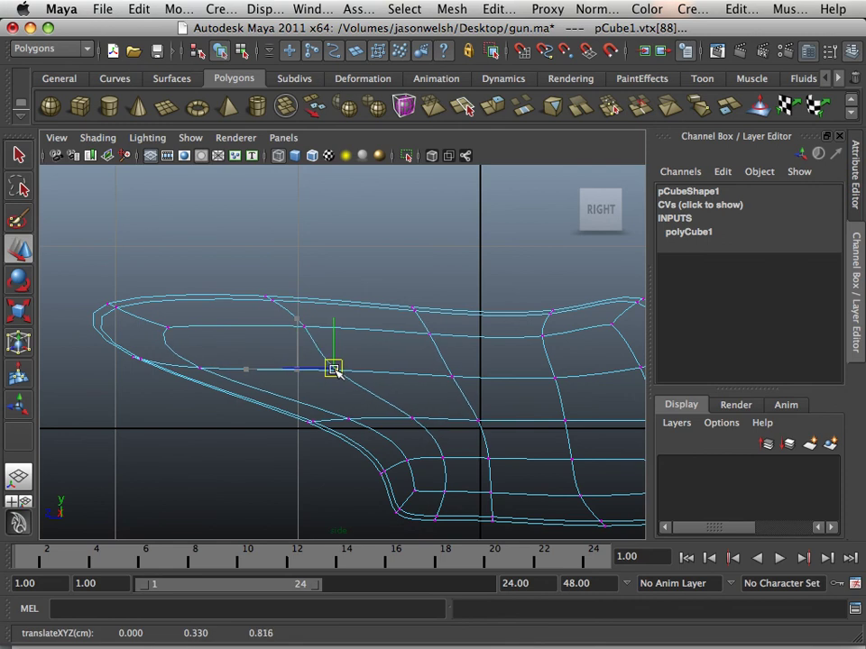
Go back to the perspective view, return to object mode and turn smooth preview off for the part
{"action": "key", "text": "space"}
{"action": "key", "text": "space"}
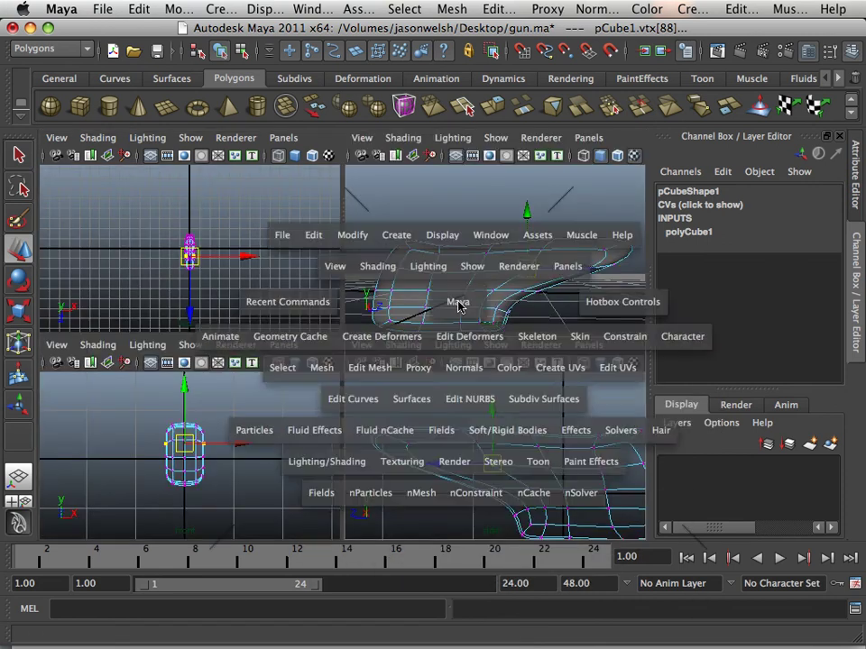
{"action": "key", "text": "space"}
{"action": "right_click_drag", "start_coordinate": [377, 311], "coordinate": [427, 300]}
{"action": "key", "text": "1"}
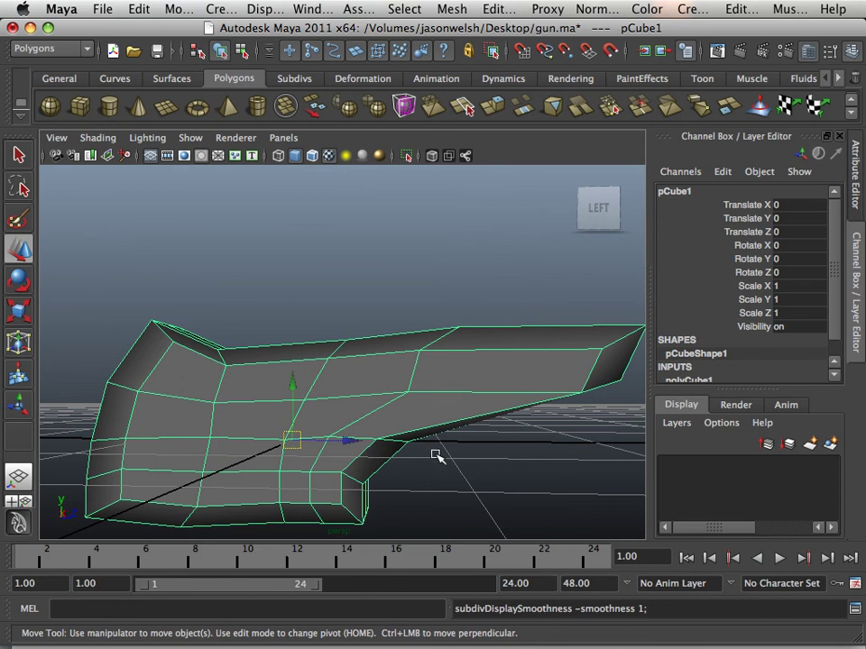
Examine the unsmoothed part's shape from several angles in the perspective and side views
{"action": "left_click_drag", "start_coordinate": [434, 455], "coordinate": [408, 421], "text": "alt"}
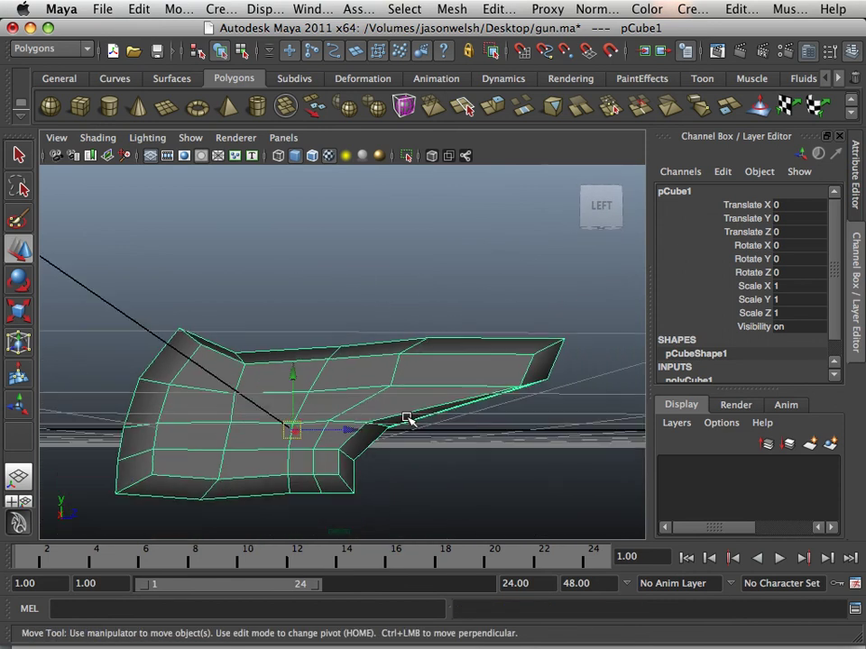
{"action": "key", "text": "space"}
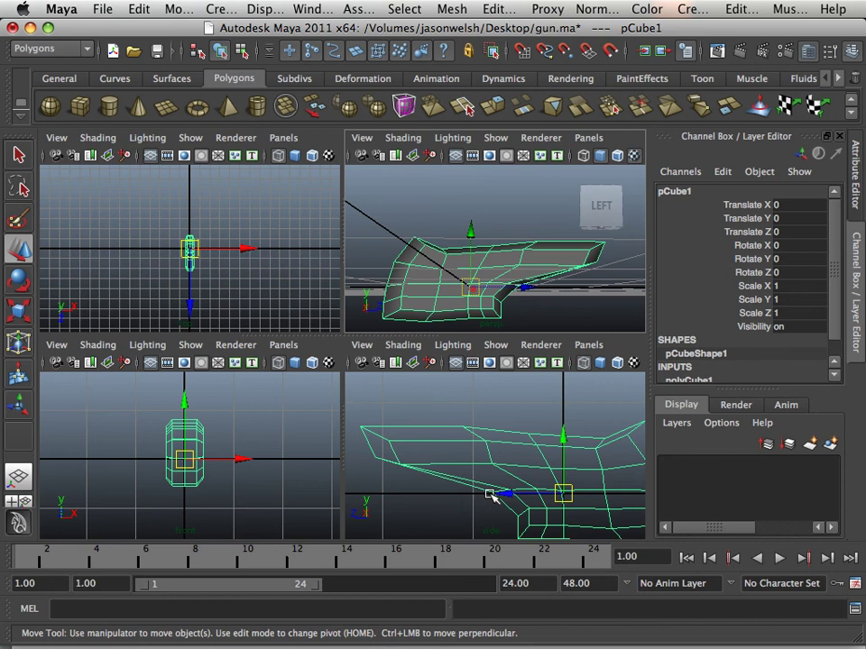
{"action": "key", "text": "space"}
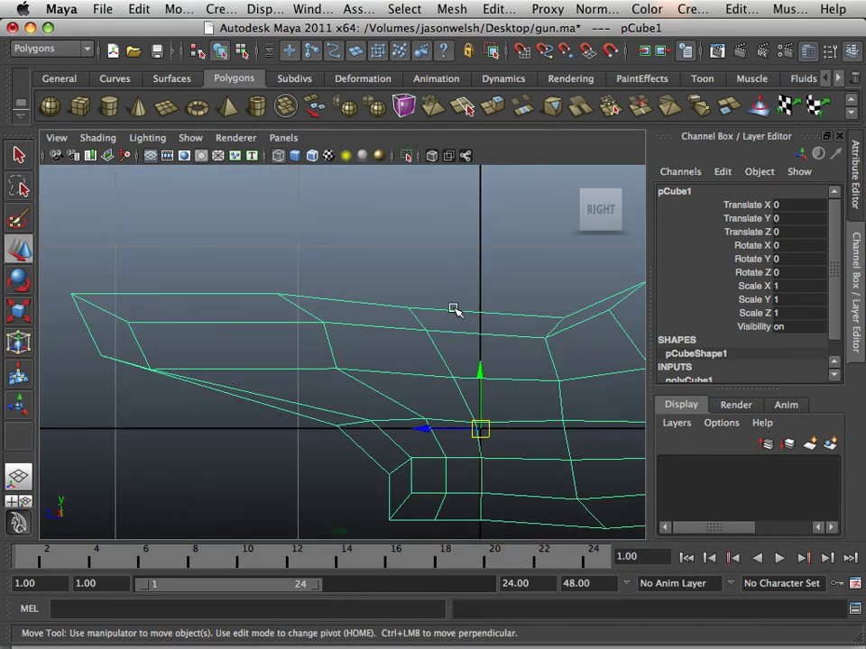
{"action": "key", "text": "space"}
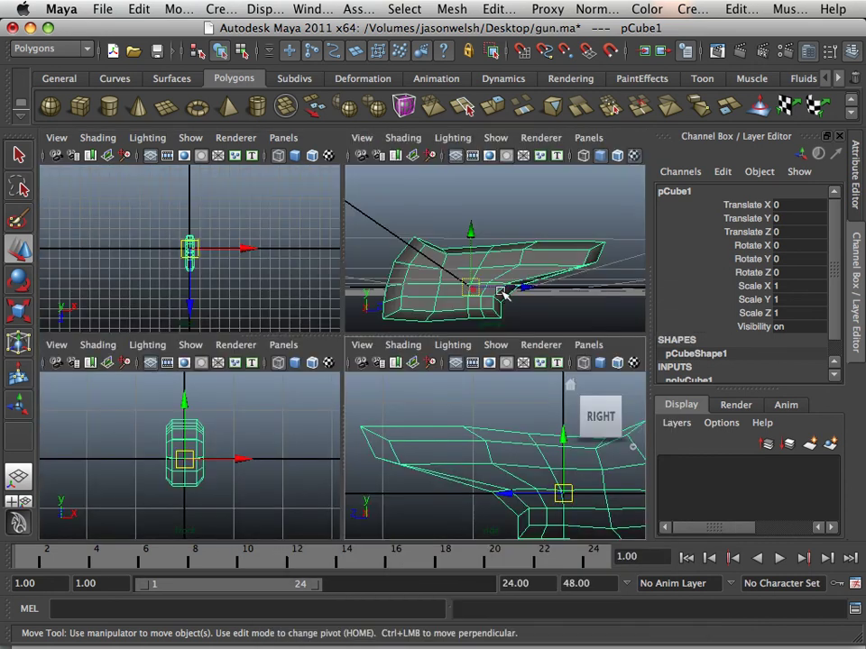
{"action": "key", "text": "space"}
{"action": "left_click_drag", "start_coordinate": [495, 303], "coordinate": [351, 375], "text": "alt"}
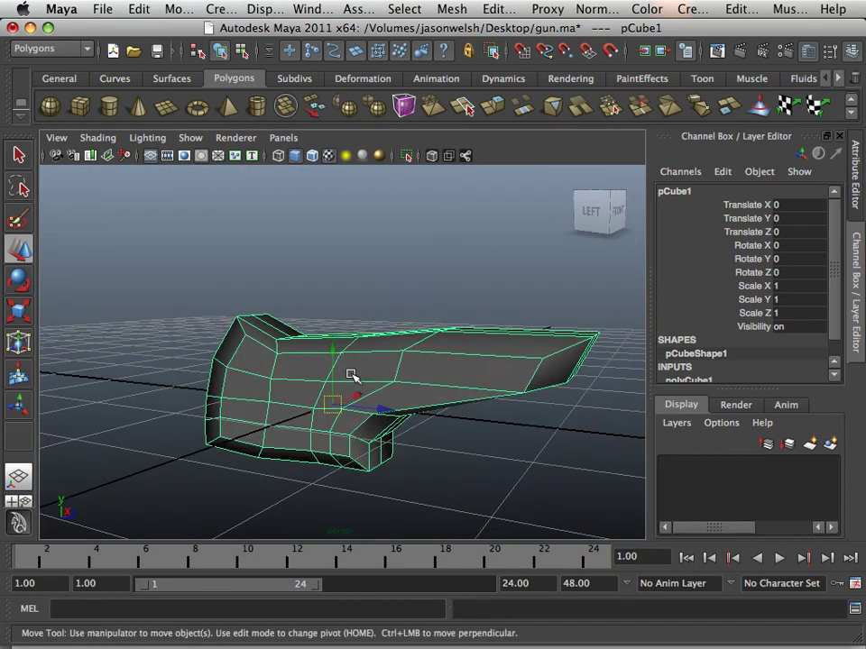
{"action": "middle_click_drag", "start_coordinate": [351, 374], "coordinate": [524, 361], "text": "alt"}
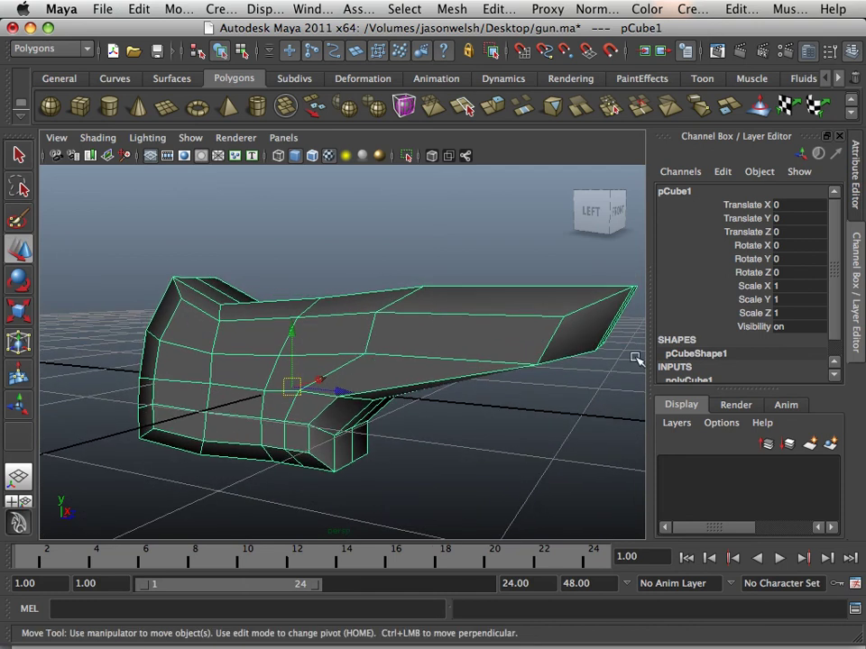
{"action": "scroll", "coordinate": [669, 353], "scroll_direction": "down", "scroll_amount": 1}
{"action": "left_click_drag", "start_coordinate": [462, 344], "coordinate": [534, 354], "text": "alt"}
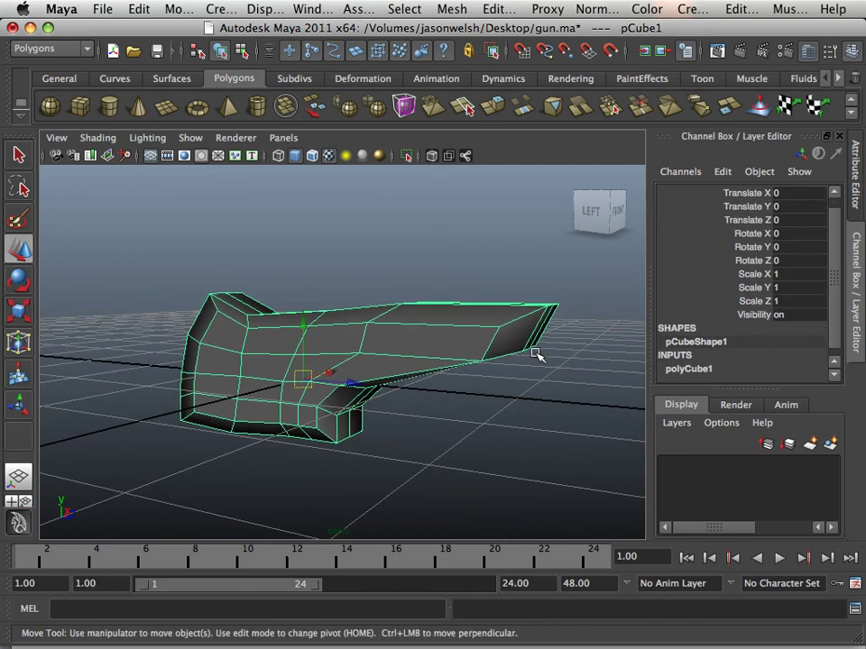
Try different Subdivisions Width and Subdivisions Height values in the cube's polyCube1 creation settings, undoing each change
{"action": "left_click", "coordinate": [687, 369]}
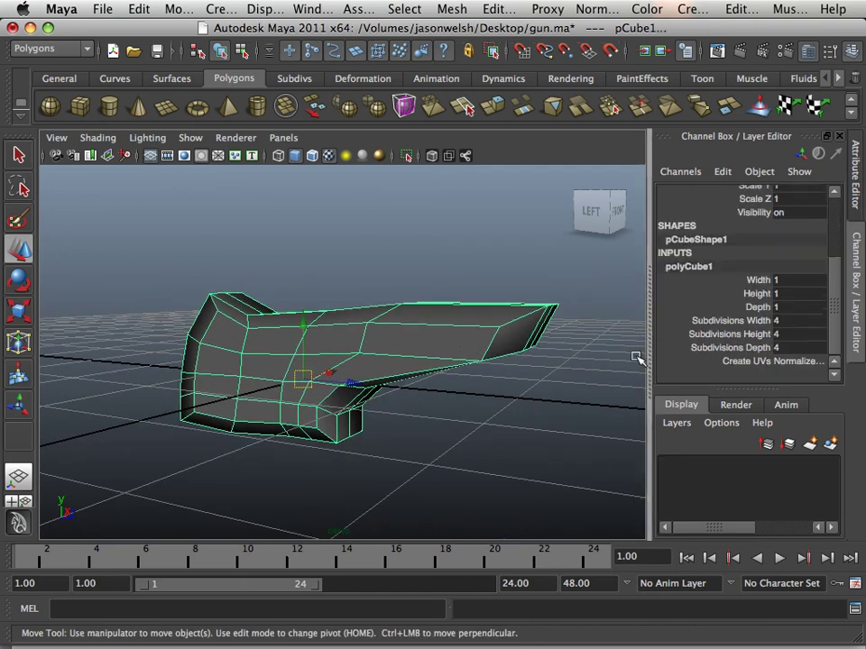
{"action": "left_click", "coordinate": [727, 323]}
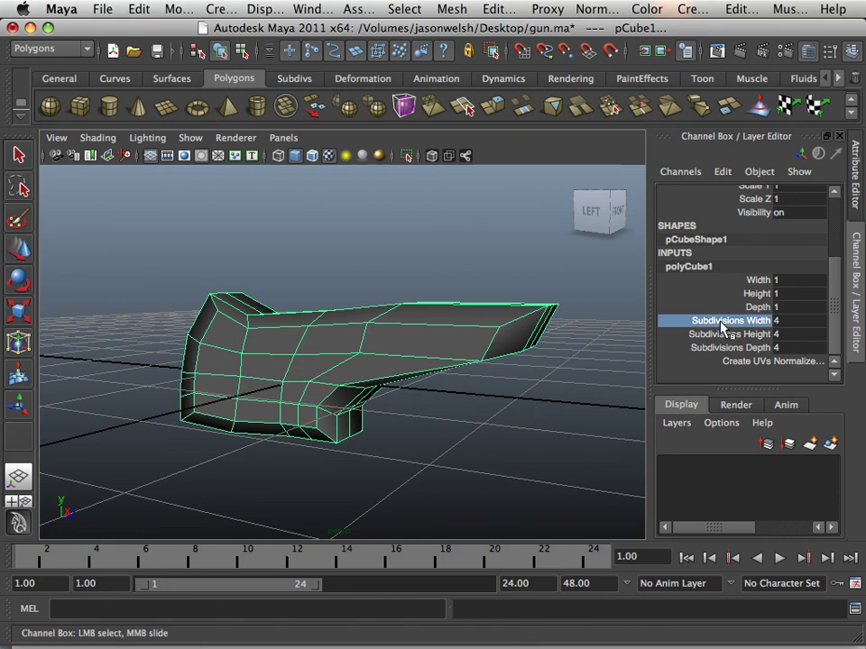
{"action": "middle_click_drag", "start_coordinate": [330, 335], "coordinate": [276, 343]}
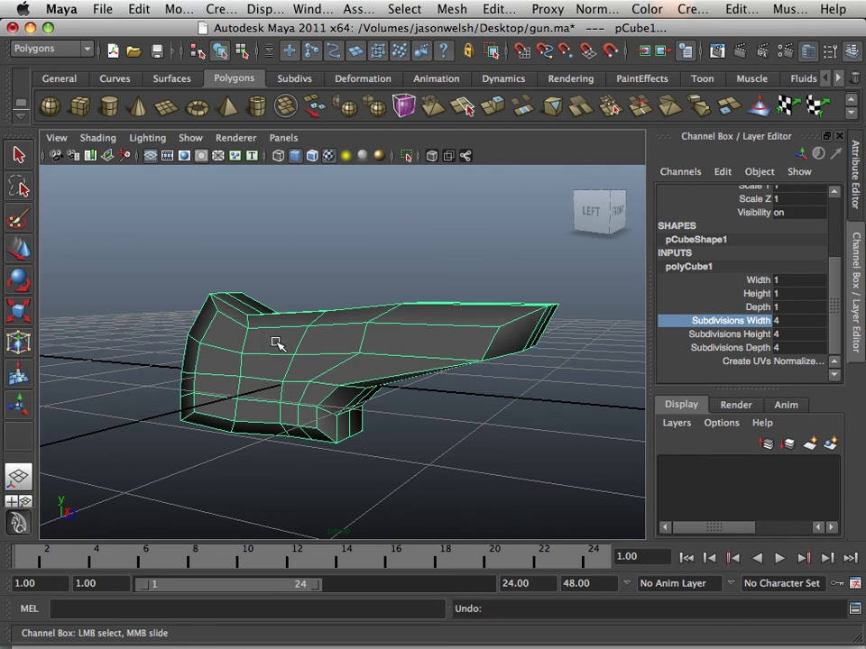
{"action": "left_click", "coordinate": [720, 335]}
{"action": "middle_click_drag", "start_coordinate": [387, 338], "coordinate": [539, 339]}
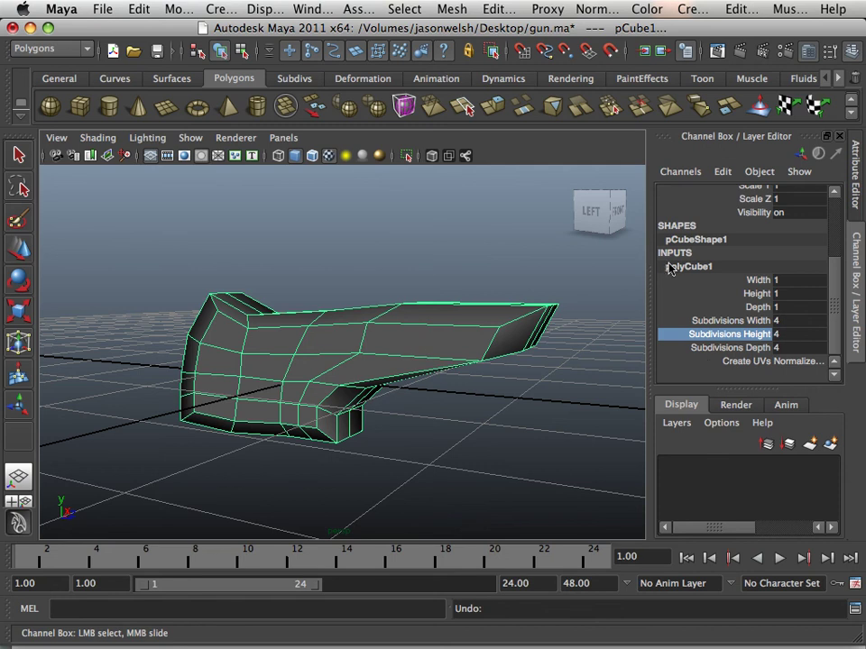
Duplicate the finished part with the Move tool active
{"action": "scroll", "coordinate": [326, 274], "scroll_direction": "down", "scroll_amount": 5}
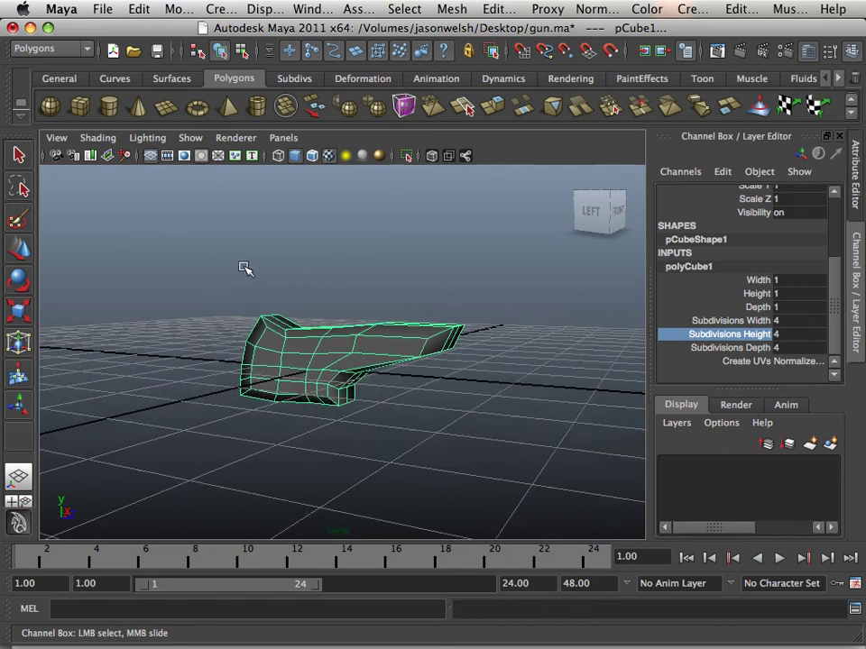
{"action": "scroll", "coordinate": [243, 268], "scroll_direction": "down", "scroll_amount": 1}
{"action": "left_click", "coordinate": [20, 251]}
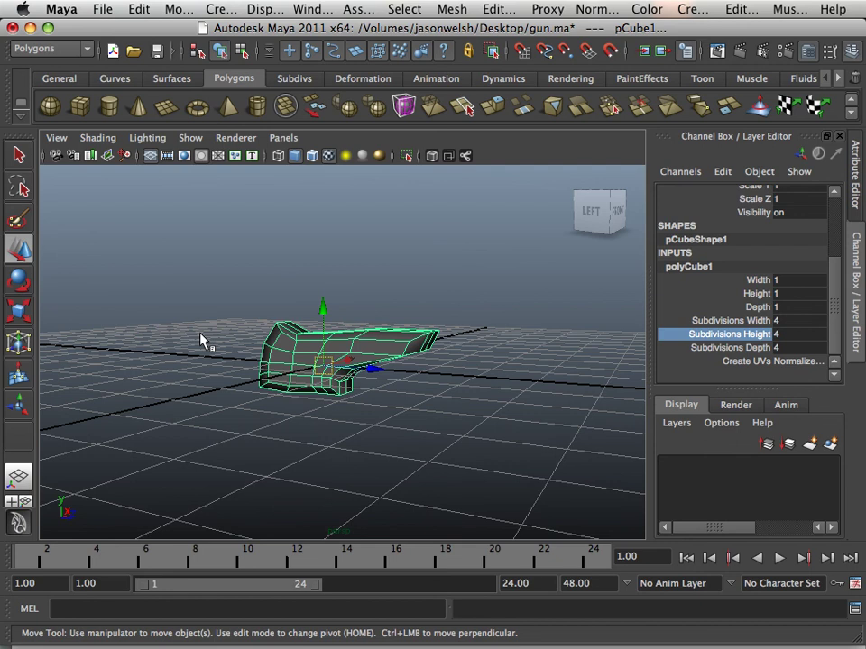
{"action": "key", "text": "ctrl+d"}
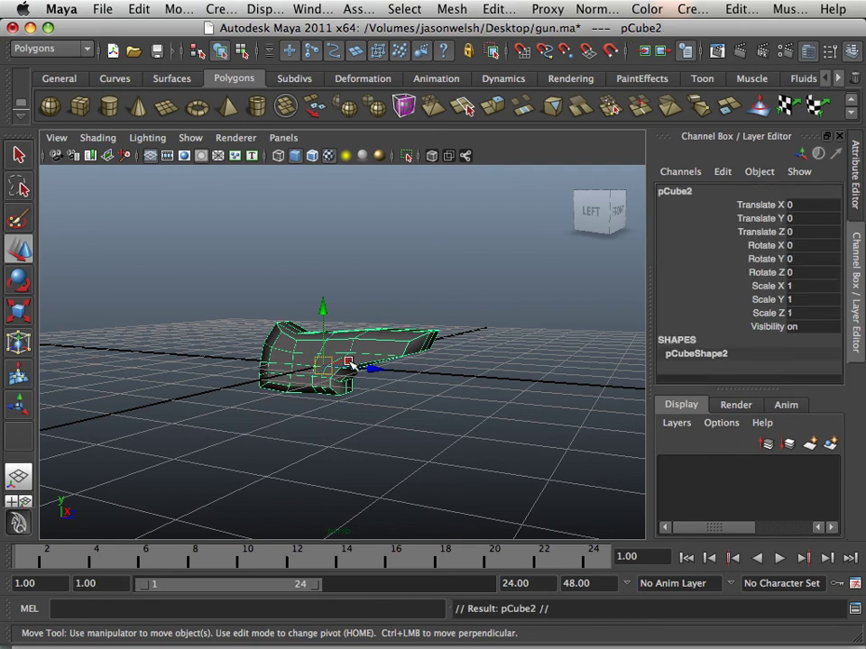
Move the duplicated part away from the original along the X axis to a Translate X of about -3.45
{"action": "left_click_drag", "start_coordinate": [353, 366], "coordinate": [252, 399]}
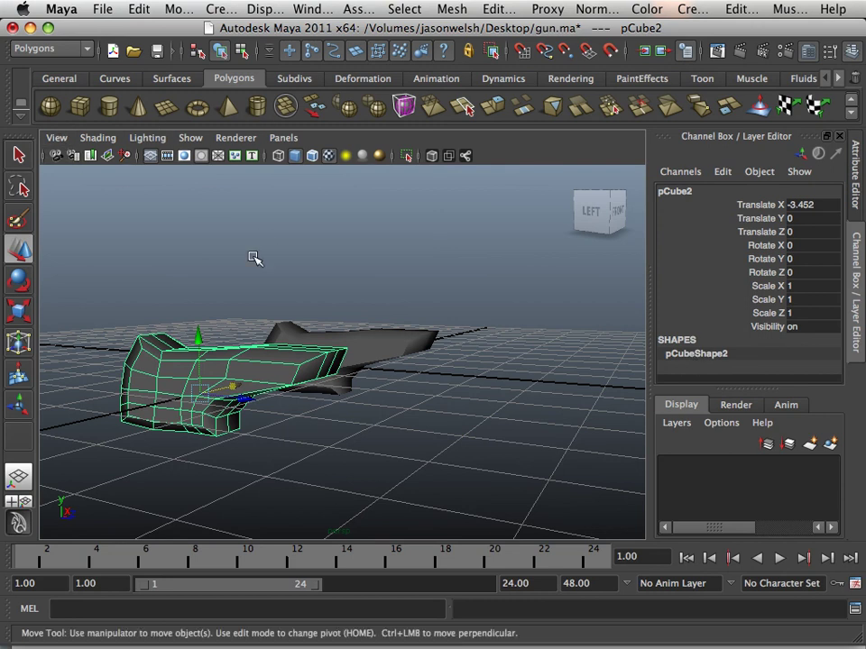
{"action": "left_click_drag", "start_coordinate": [334, 375], "coordinate": [262, 388], "text": "alt"}
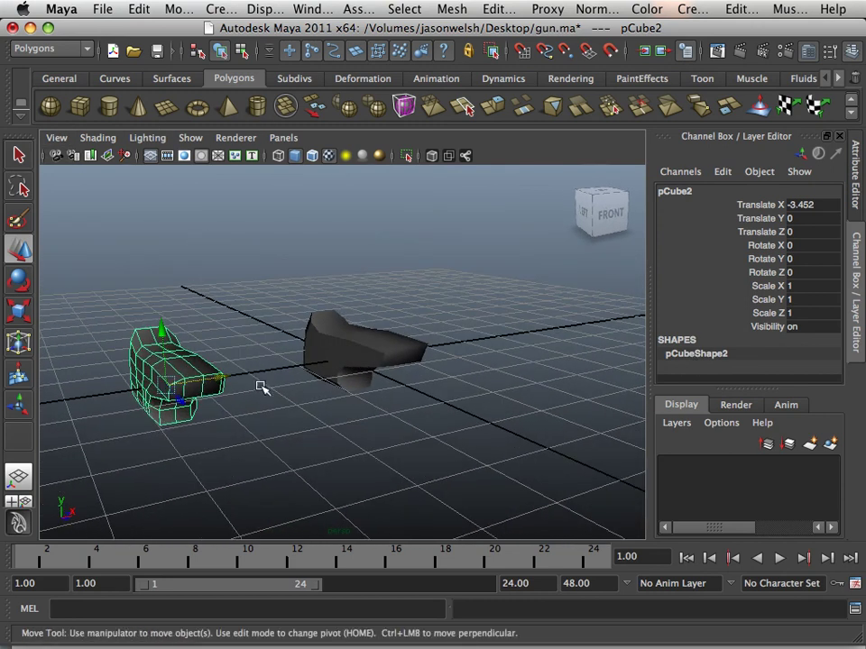
Delete the construction history of the original part at the grid's centre
{"action": "left_click", "coordinate": [370, 337]}
{"action": "scroll", "coordinate": [681, 360], "scroll_direction": "down", "scroll_amount": 1}
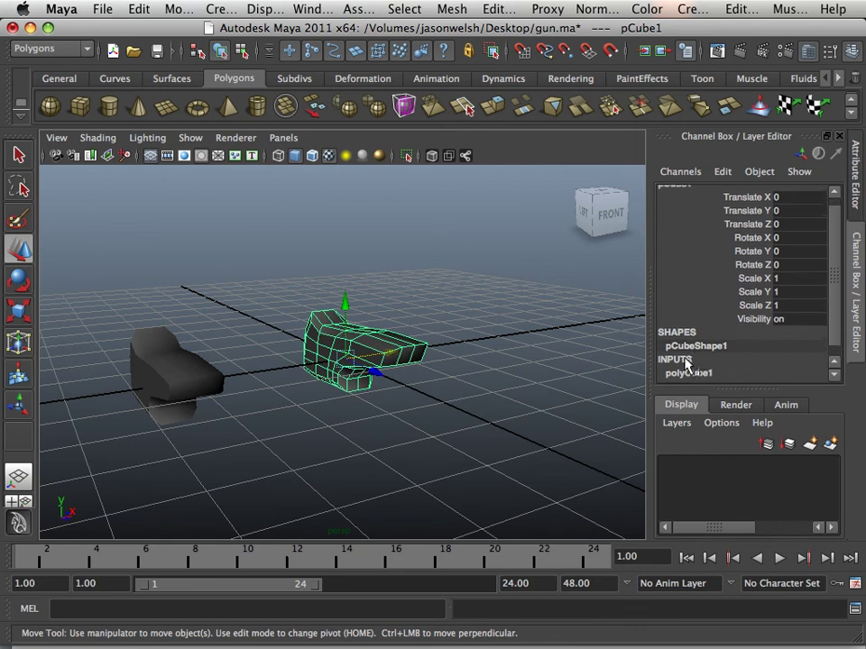
{"action": "left_click", "coordinate": [138, 9]}
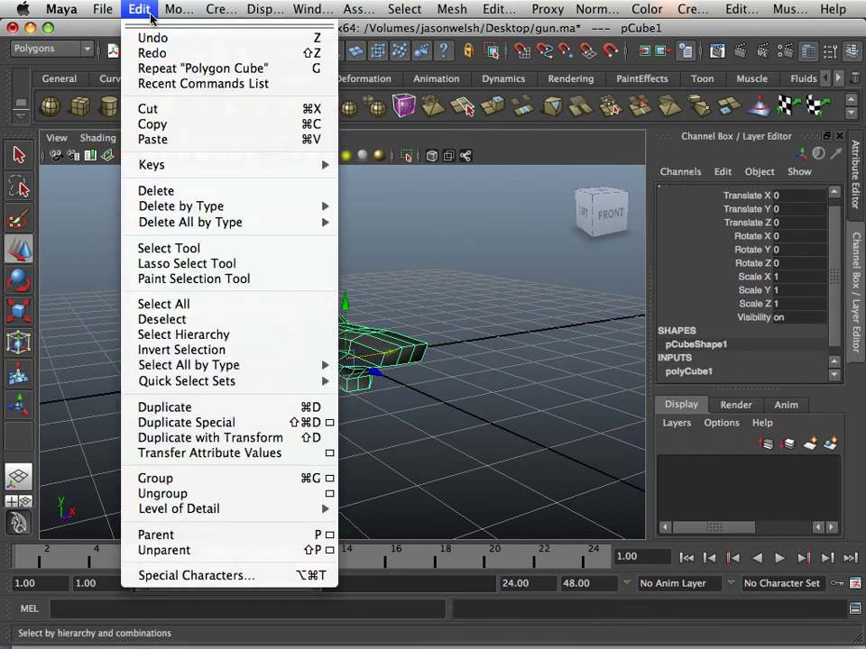
{"action": "mouse_move", "coordinate": [225, 206]}
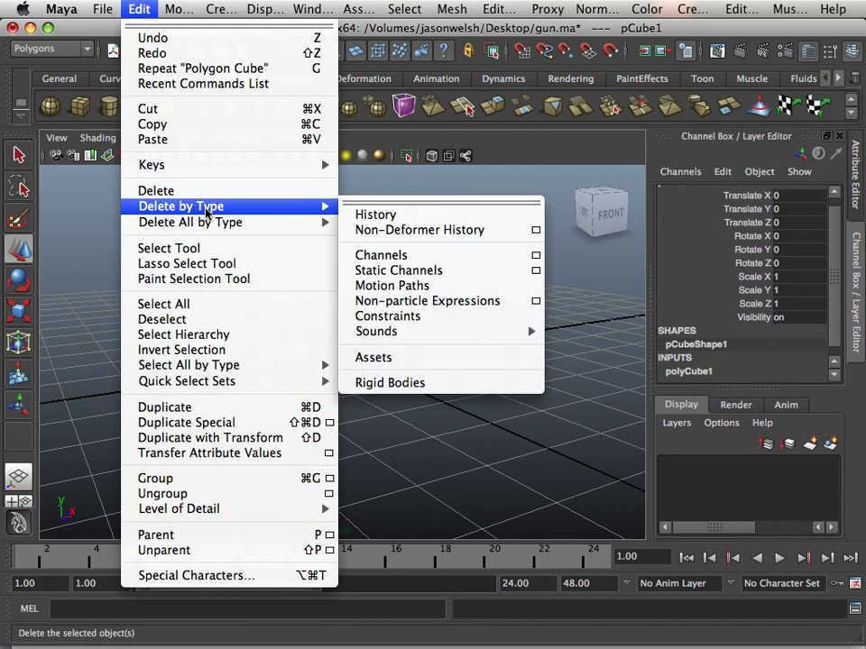
{"action": "left_click", "coordinate": [375, 215]}
Select both parts and move them together along the X axis, bringing the duplicate to a Translate X of about -1.62
{"action": "left_click_drag", "start_coordinate": [232, 240], "coordinate": [196, 249], "text": "alt"}
{"action": "right_click_drag", "start_coordinate": [217, 269], "coordinate": [176, 321], "text": "alt"}
{"action": "left_click_drag", "start_coordinate": [131, 320], "coordinate": [454, 380]}
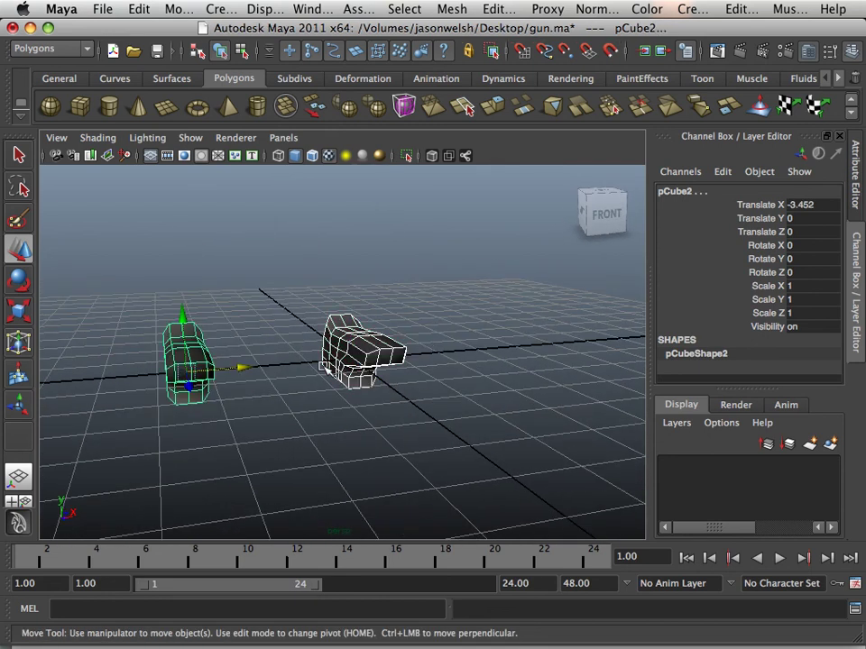
{"action": "left_click_drag", "start_coordinate": [233, 367], "coordinate": [347, 338]}
{"action": "scroll", "coordinate": [324, 357], "scroll_direction": "up", "scroll_amount": 4}
{"action": "scroll", "coordinate": [277, 362], "scroll_direction": "down", "scroll_amount": 8}
{"action": "scroll", "coordinate": [203, 350], "scroll_direction": "up", "scroll_amount": 5}
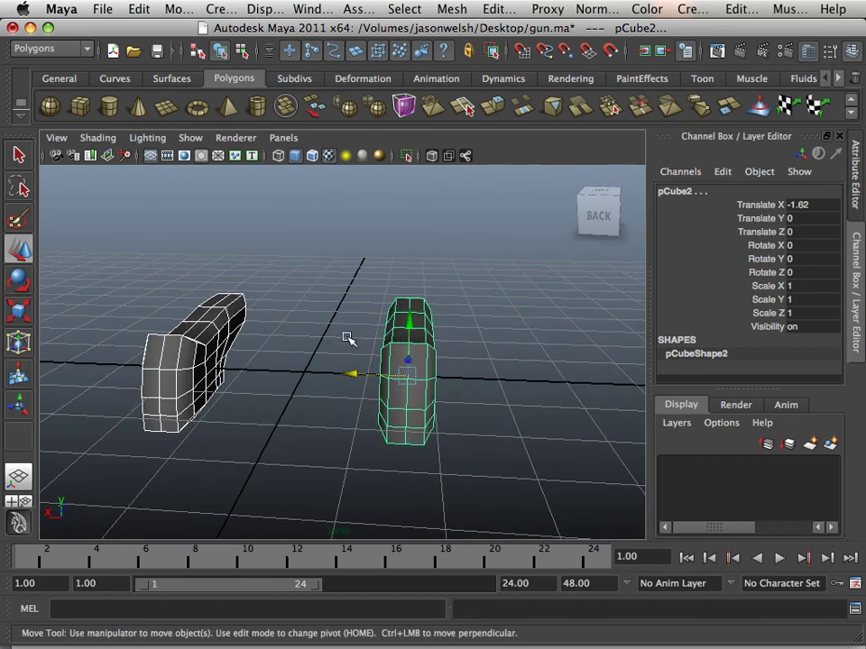